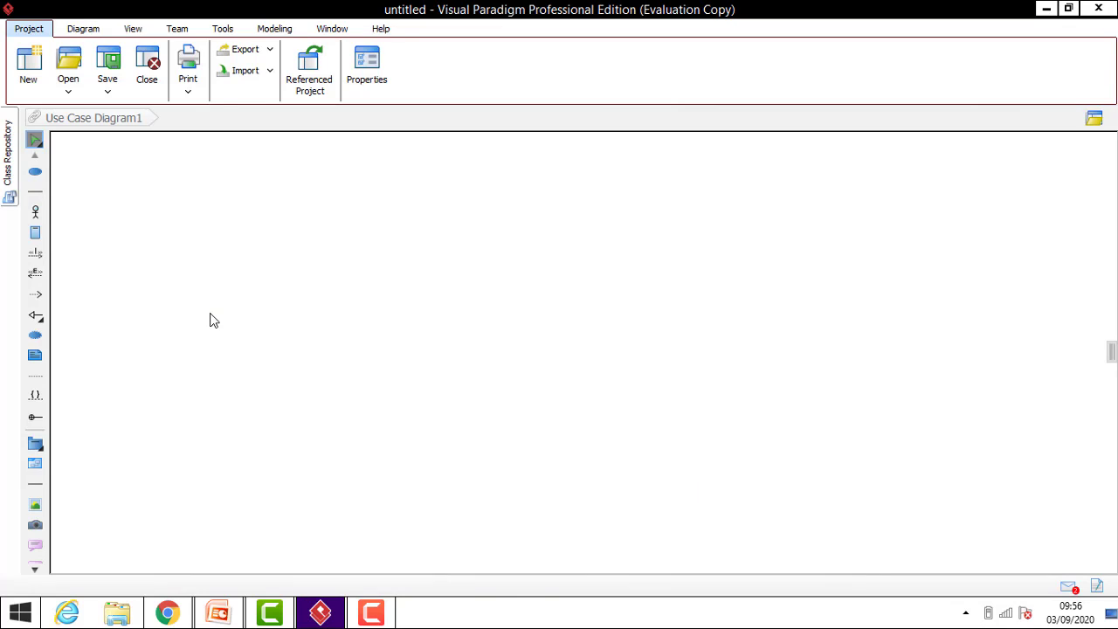
Draw a large actor in the upper-left area of the empty use case diagram
{"action": "left_click", "coordinate": [35, 171]}
{"action": "left_click", "coordinate": [35, 217]}
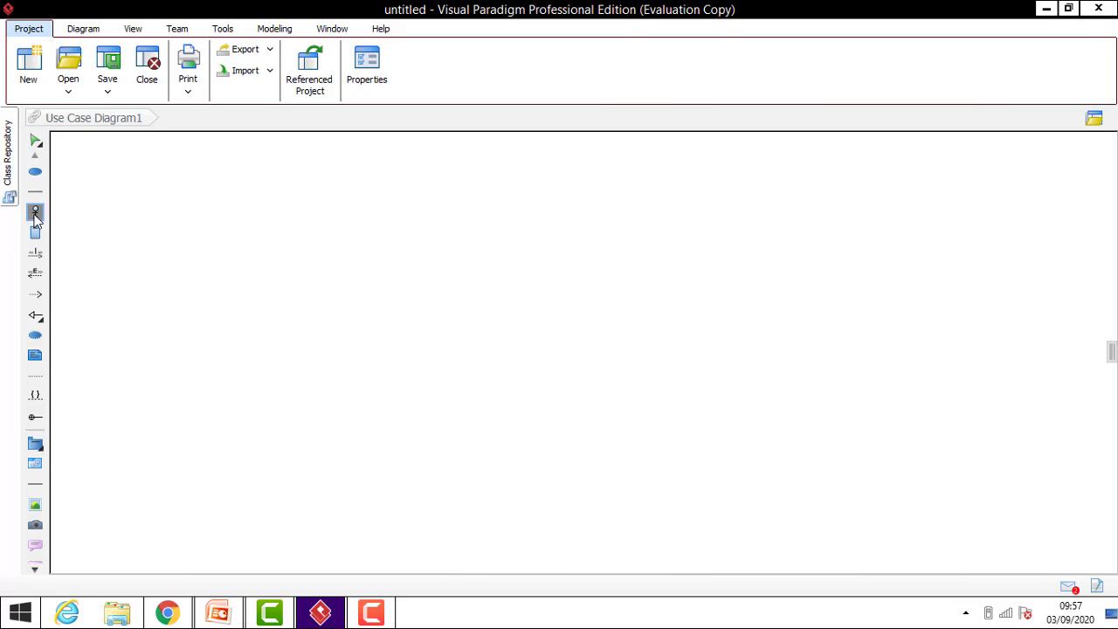
{"action": "left_click_drag", "start_coordinate": [128, 207], "coordinate": [253, 371]}
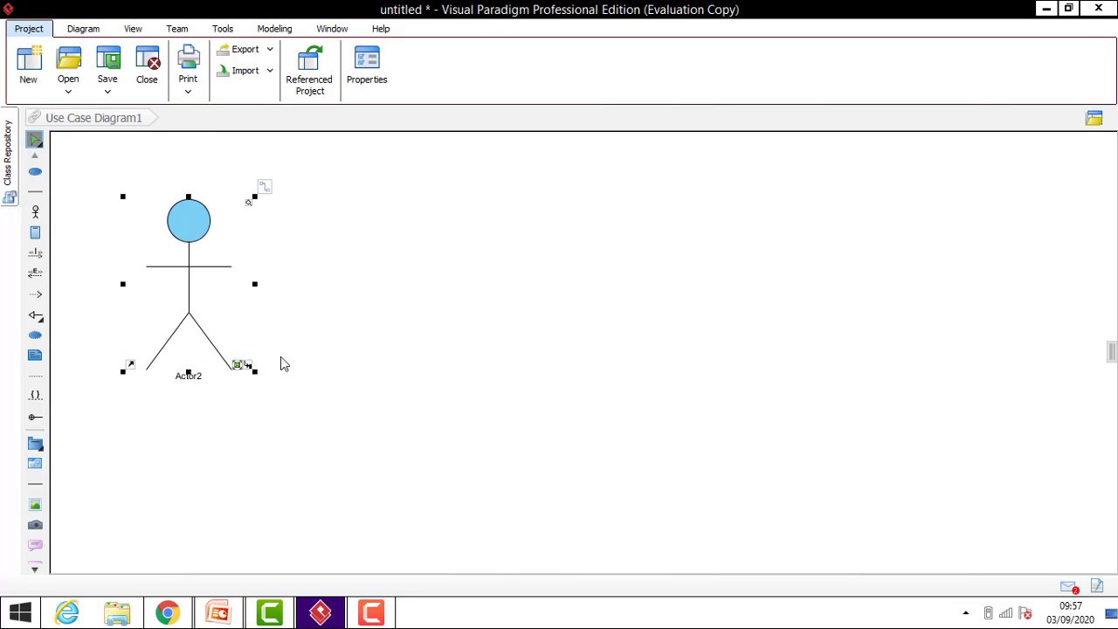
{"action": "left_click", "coordinate": [403, 326]}
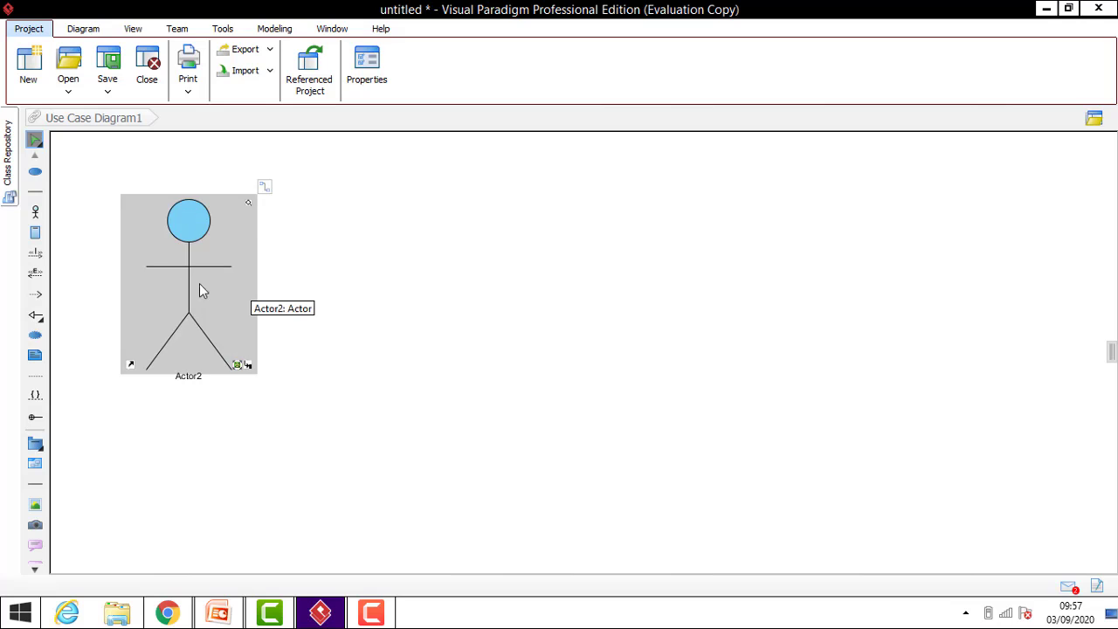
Rename the actor as Customer
{"action": "left_click", "coordinate": [193, 384]}
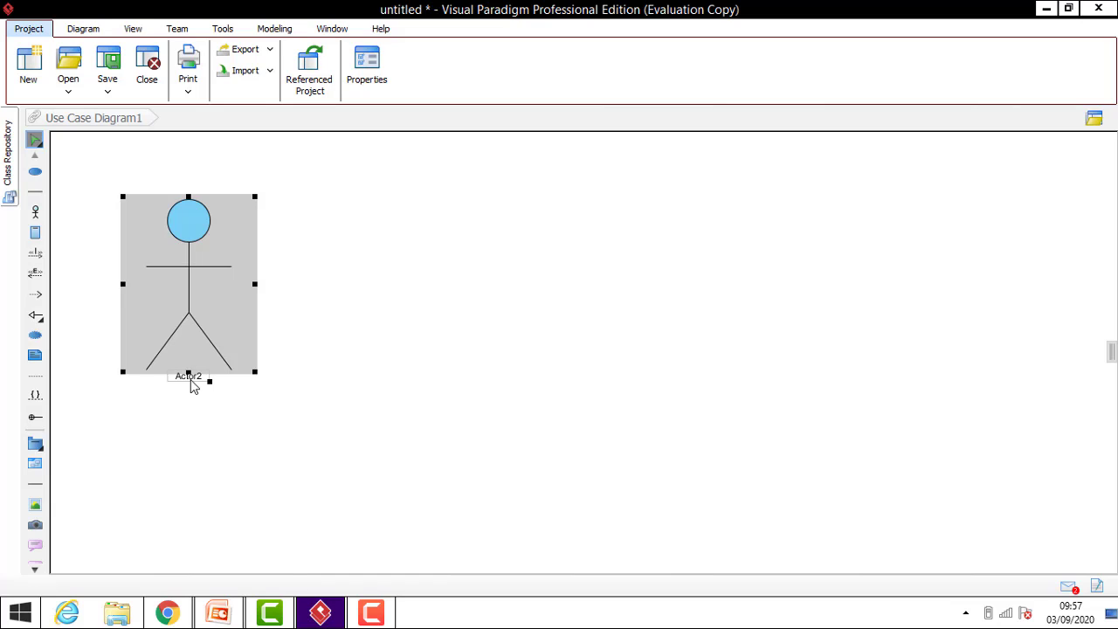
{"action": "type", "text": "C"}
{"action": "key", "text": "BackSpace"}
{"action": "key", "text": "BackSpace"}
{"action": "key", "text": "BackSpace"}
{"action": "key", "text": "BackSpace"}
{"action": "key", "text": "BackSpace"}
{"action": "key", "text": "BackSpace"}
{"action": "key", "text": "BackSpace"}
{"action": "type", "text": "Customer"}
{"action": "left_click", "coordinate": [299, 376]}
{"action": "left_click", "coordinate": [193, 295]}
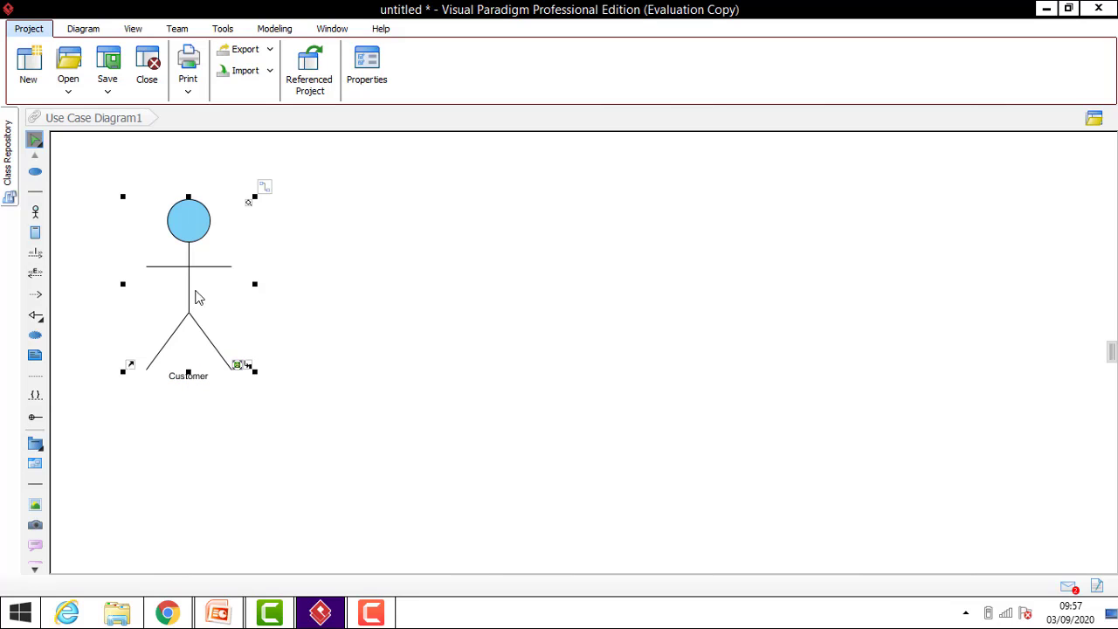
{"action": "left_click", "coordinate": [265, 188]}
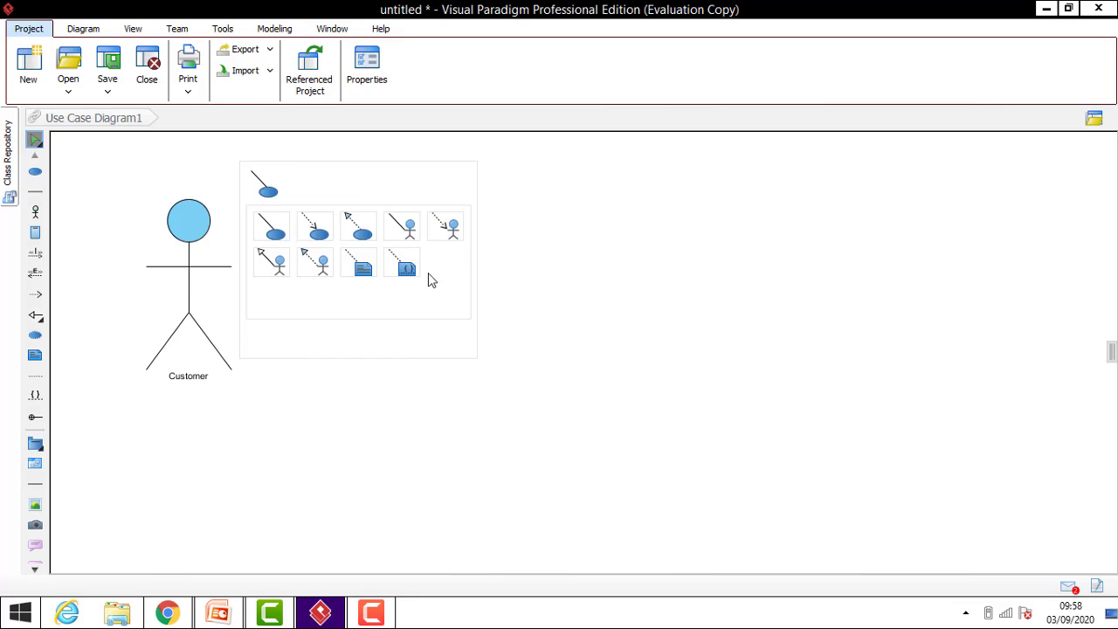
{"action": "left_click", "coordinate": [278, 229]}
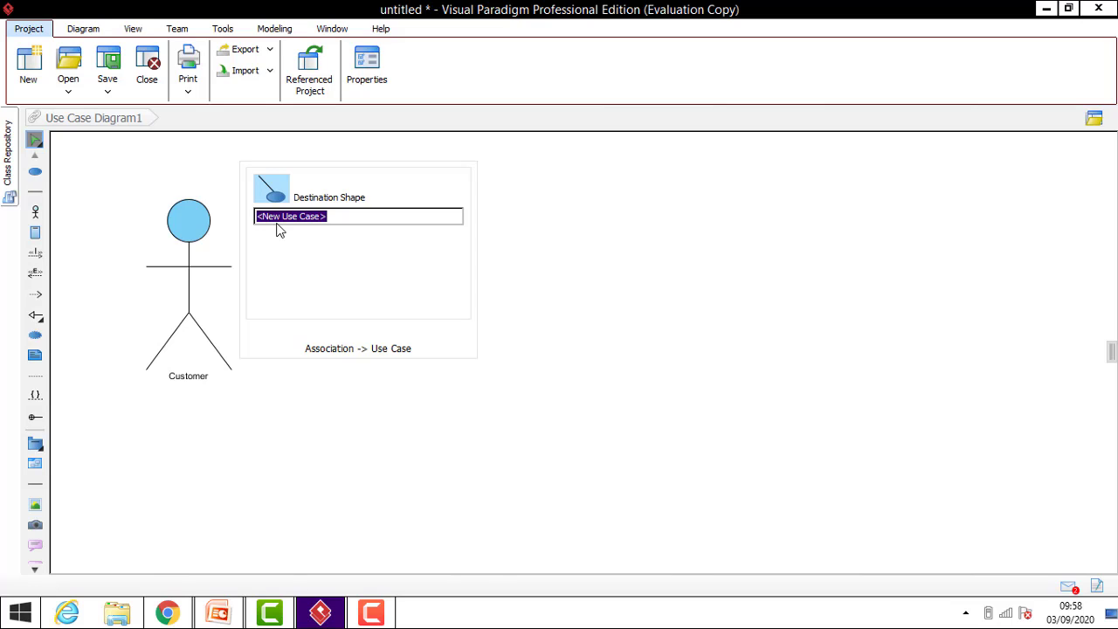
{"action": "type", "text": "Login"}
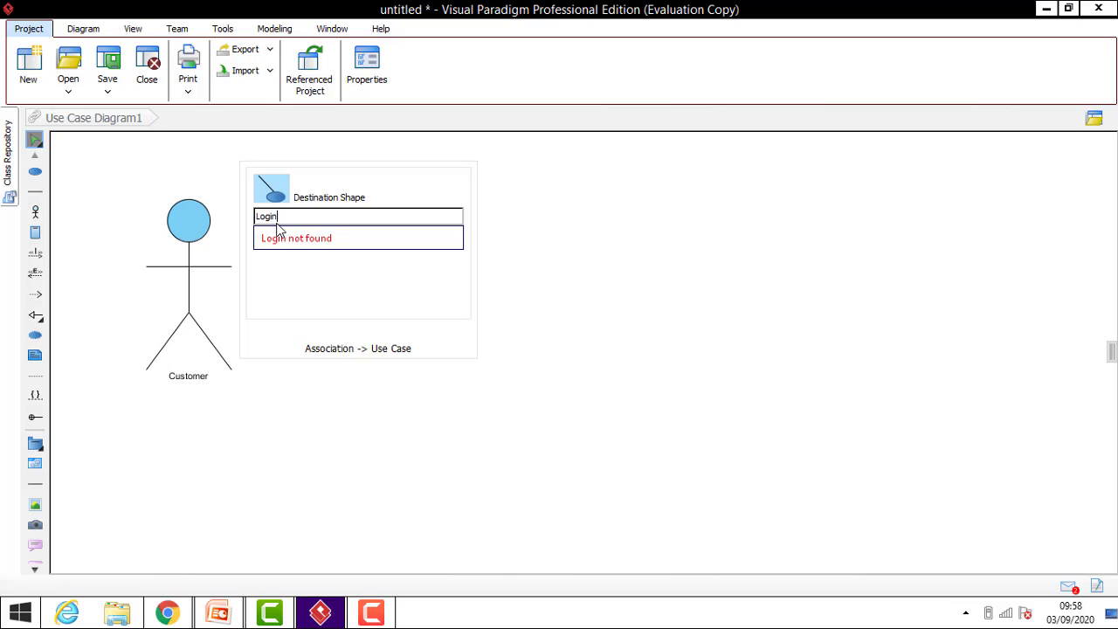
{"action": "key", "text": "BackSpace"}
{"action": "key", "text": "BackSpace"}
{"action": "key", "text": "BackSpace"}
{"action": "key", "text": "BackSpace"}
{"action": "key", "text": "BackSpace"}
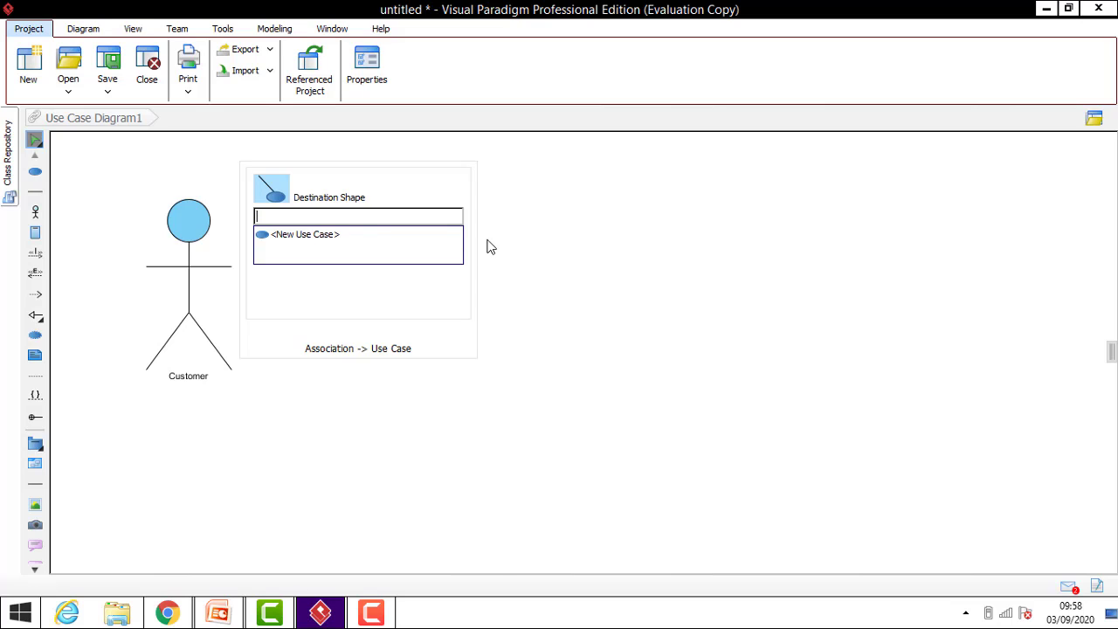
{"action": "left_click", "coordinate": [299, 238]}
{"action": "left_click", "coordinate": [579, 252]}
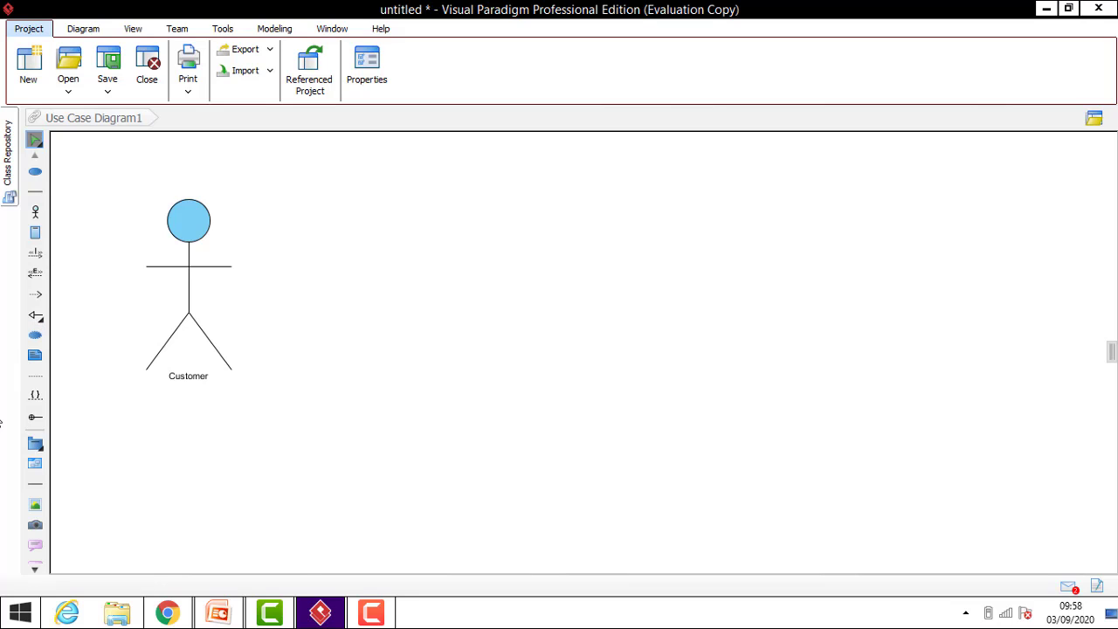
Draw a collaboration ellipse beside the Customer actor and name it Login
{"action": "left_click", "coordinate": [36, 332]}
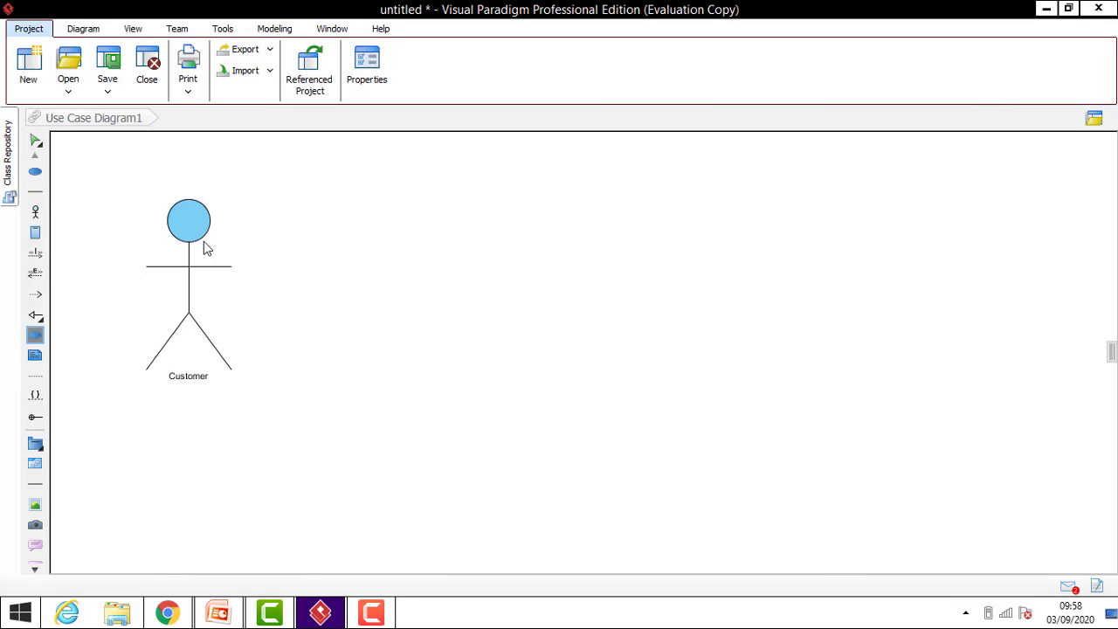
{"action": "left_click_drag", "start_coordinate": [372, 202], "coordinate": [497, 295]}
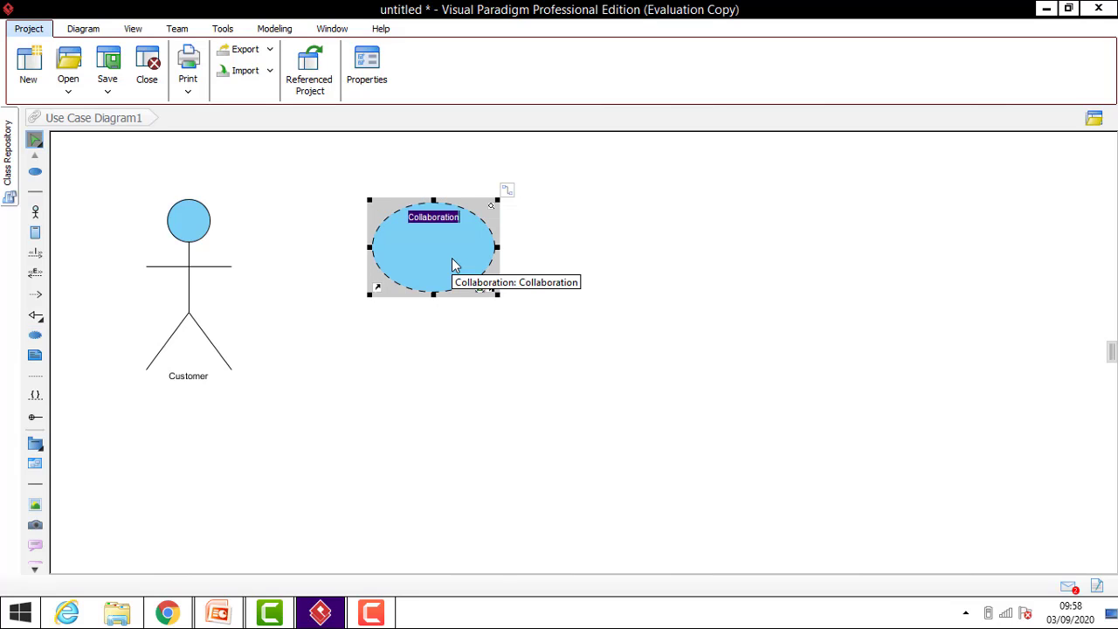
{"action": "type", "text": "4ogin"}
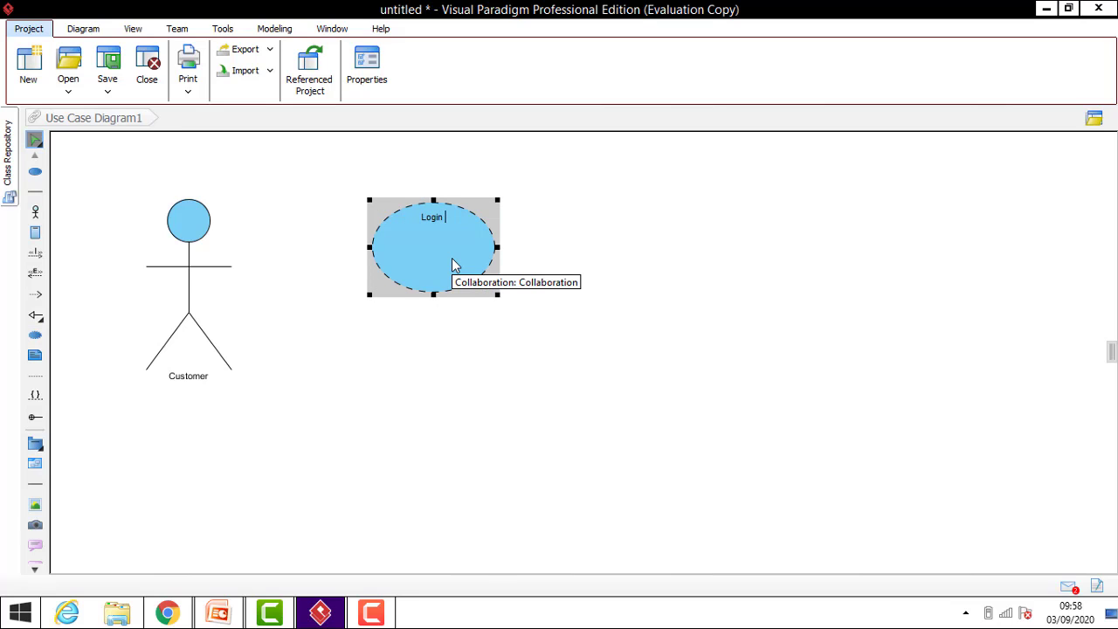
{"action": "left_click", "coordinate": [628, 258]}
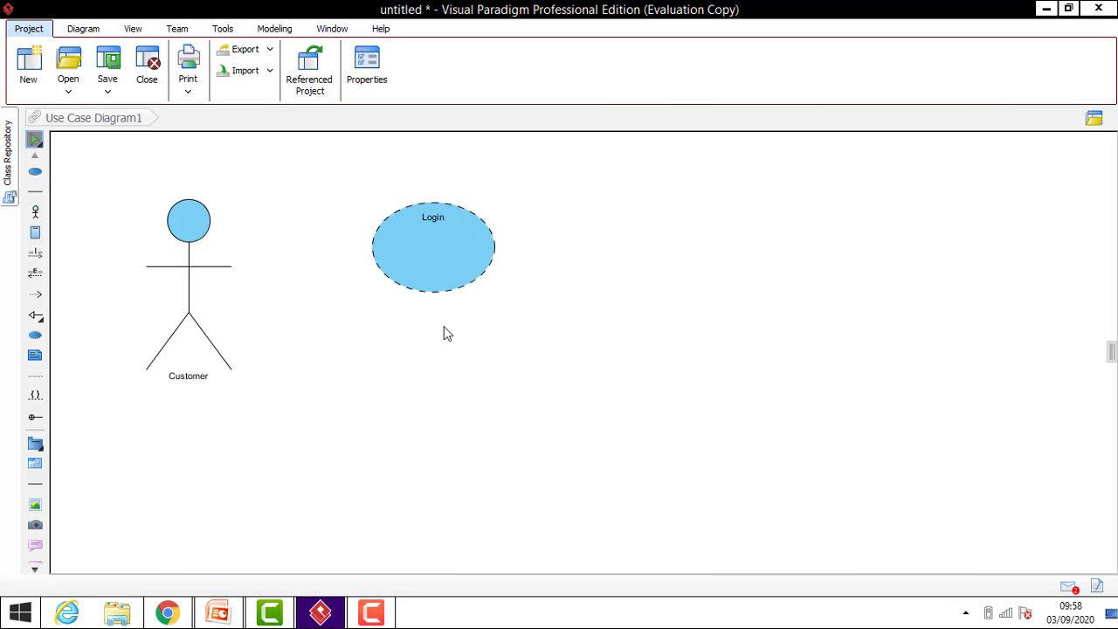
{"action": "left_click", "coordinate": [197, 220]}
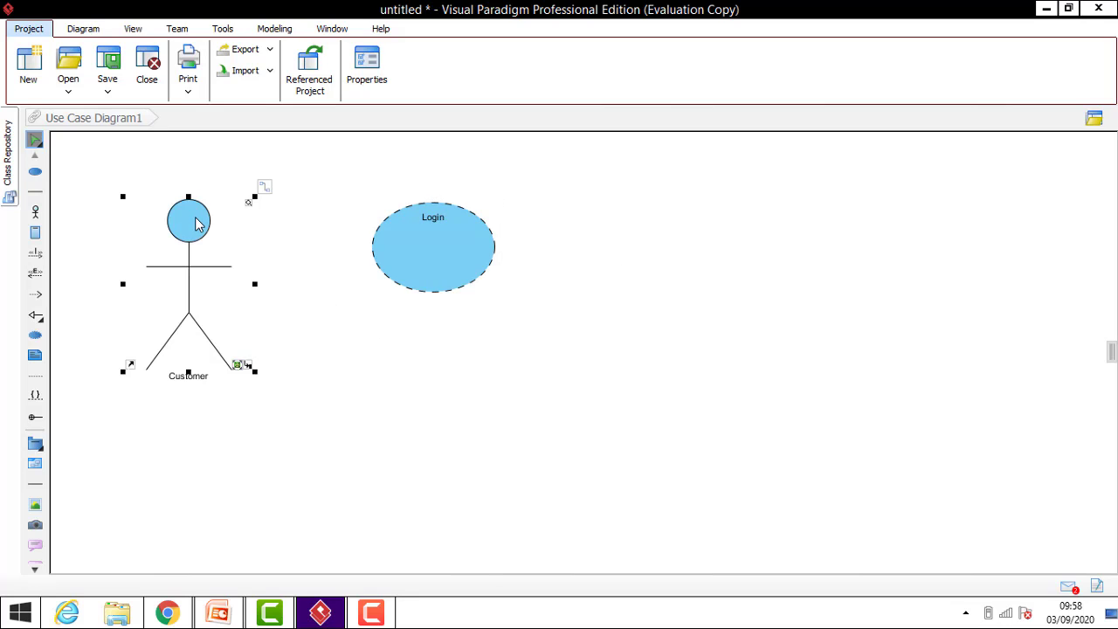
{"action": "left_click", "coordinate": [267, 190]}
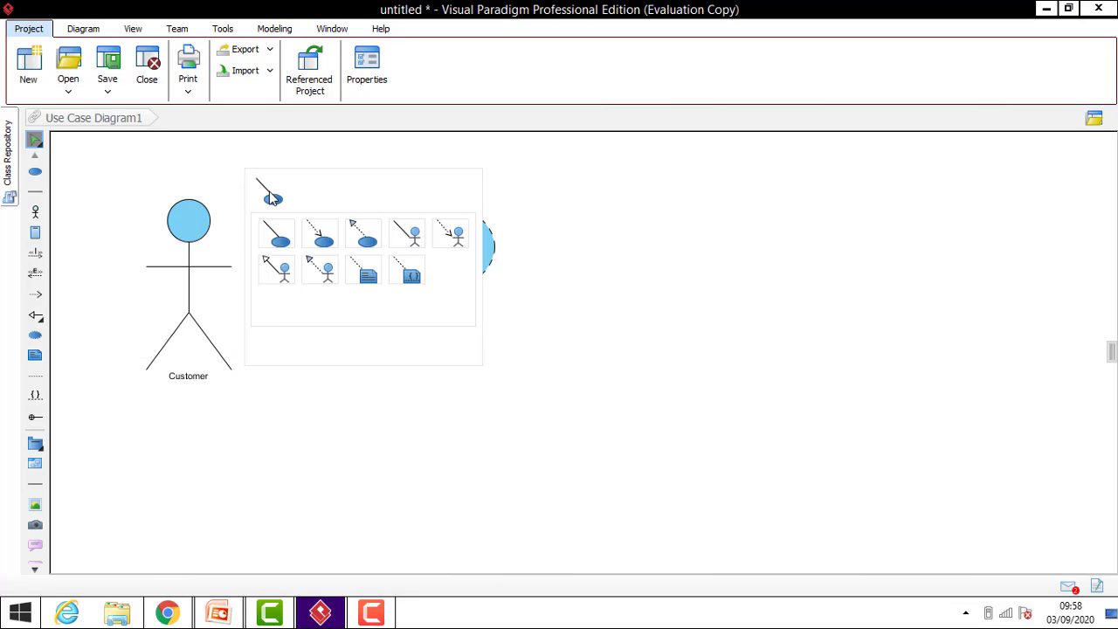
{"action": "left_click", "coordinate": [296, 378]}
Try to connect the Customer actor to the Login collaboration with an association line
{"action": "left_click", "coordinate": [37, 192]}
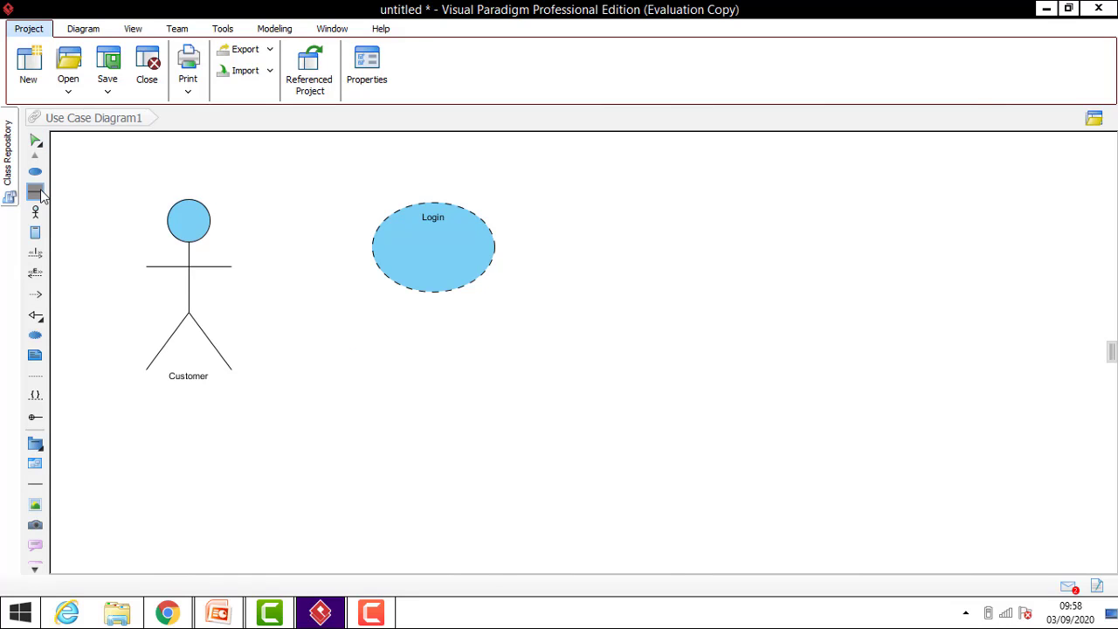
{"action": "left_click_drag", "start_coordinate": [188, 319], "coordinate": [428, 260]}
{"action": "right_click", "coordinate": [427, 259]}
{"action": "left_click", "coordinate": [675, 226]}
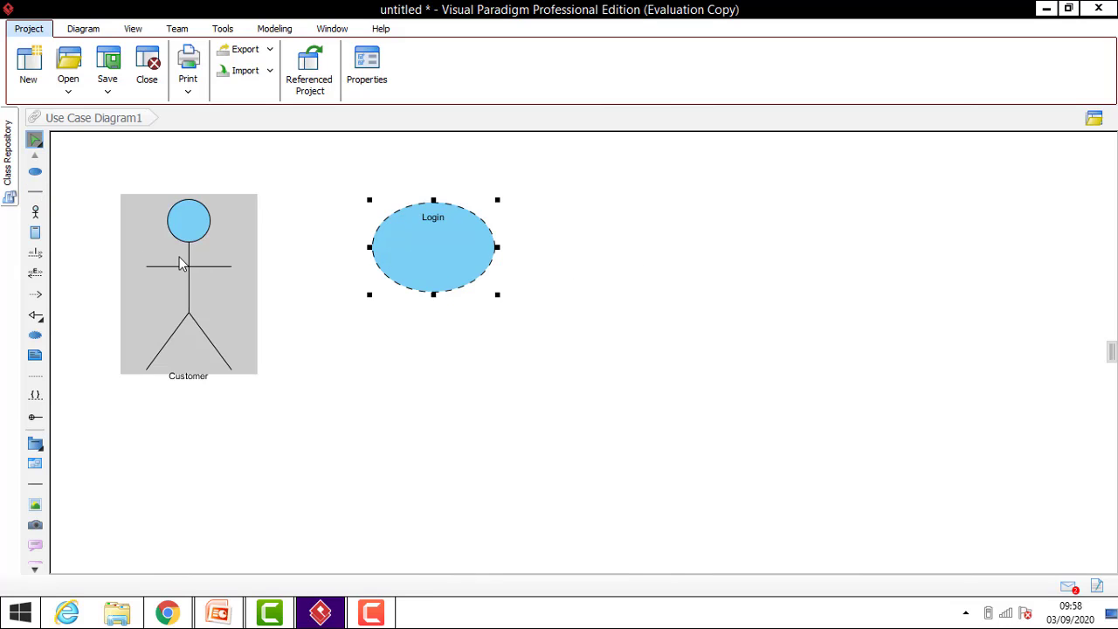
{"action": "left_click", "coordinate": [35, 191]}
{"action": "left_click_drag", "start_coordinate": [270, 254], "coordinate": [373, 254]}
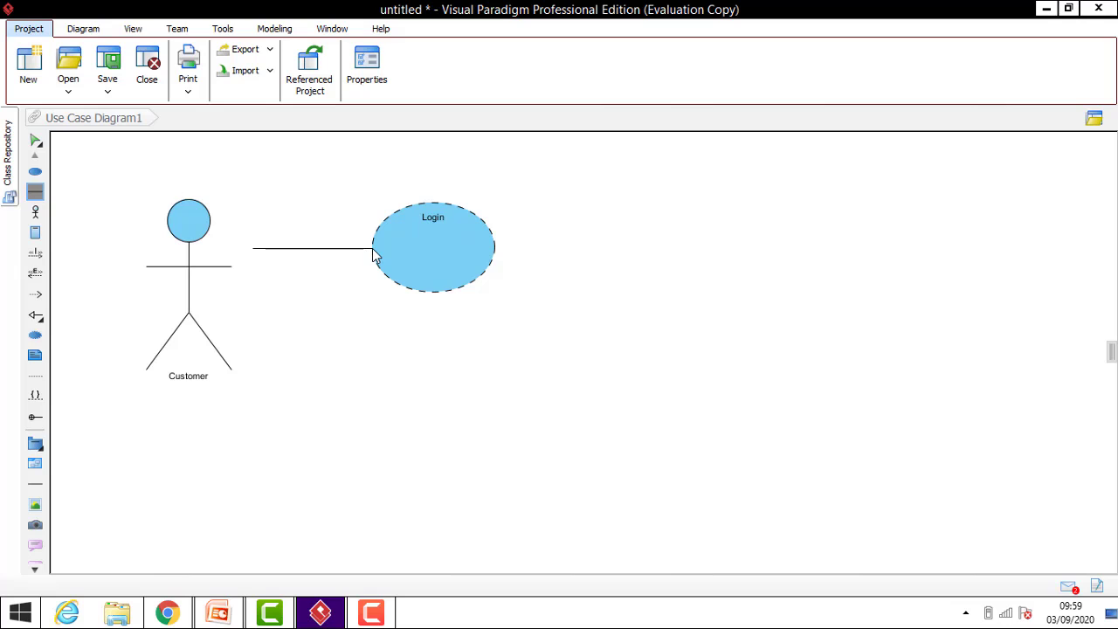
{"action": "right_click", "coordinate": [374, 253]}
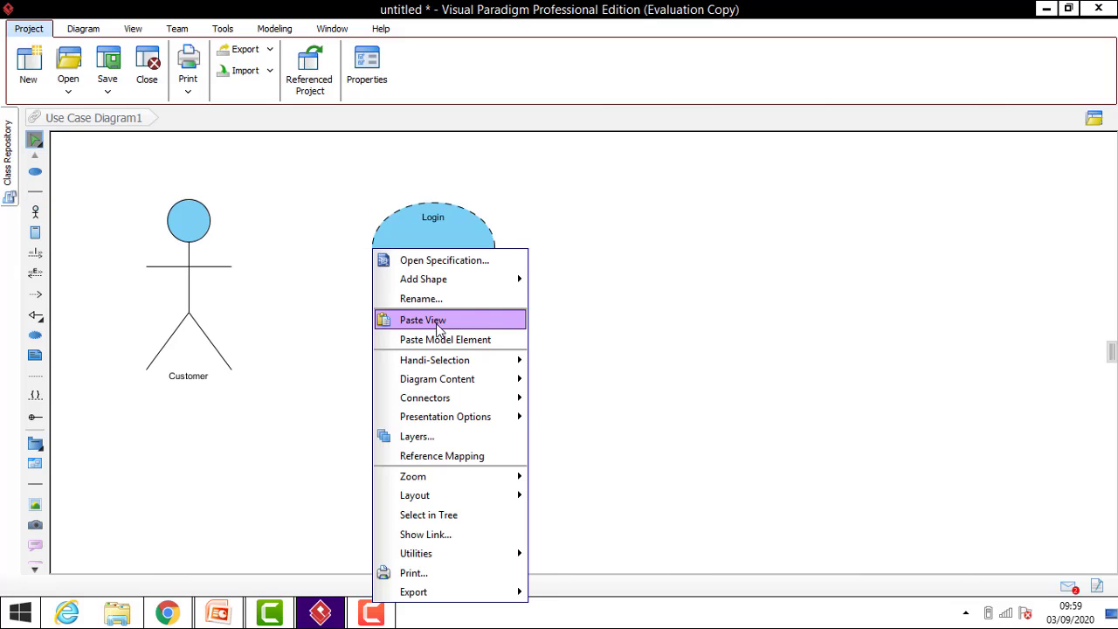
{"action": "left_click", "coordinate": [331, 272]}
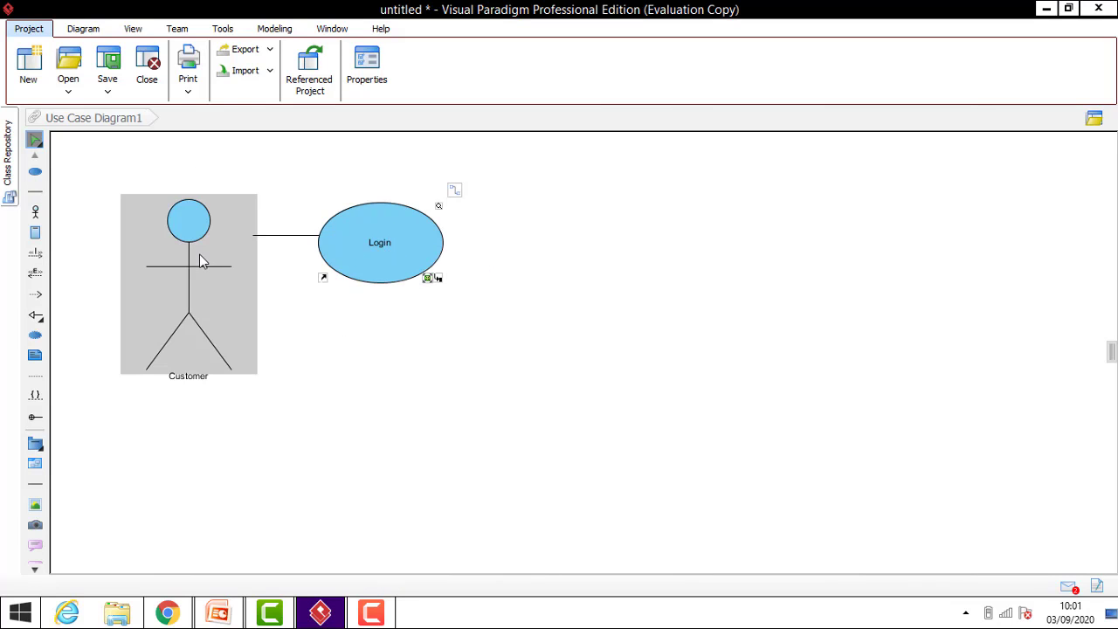
Add a new use case associated with the Customer actor, and place it enlarged beneath the Login use case
{"action": "mouse_move", "coordinate": [220, 271]}
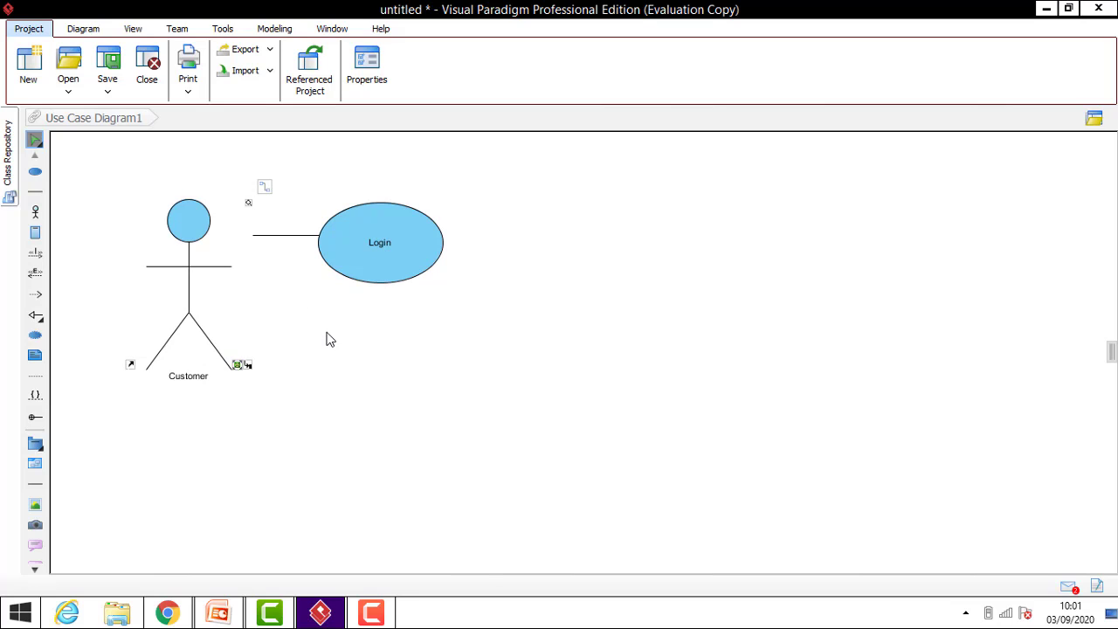
{"action": "left_click", "coordinate": [208, 245]}
{"action": "left_click", "coordinate": [264, 188]}
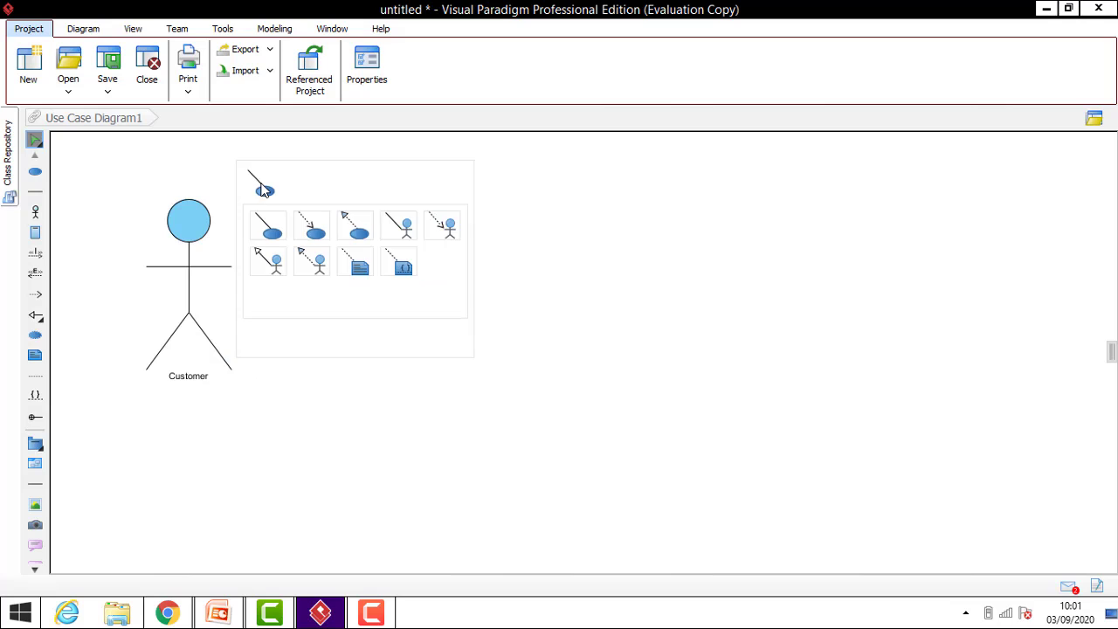
{"action": "left_click", "coordinate": [265, 185]}
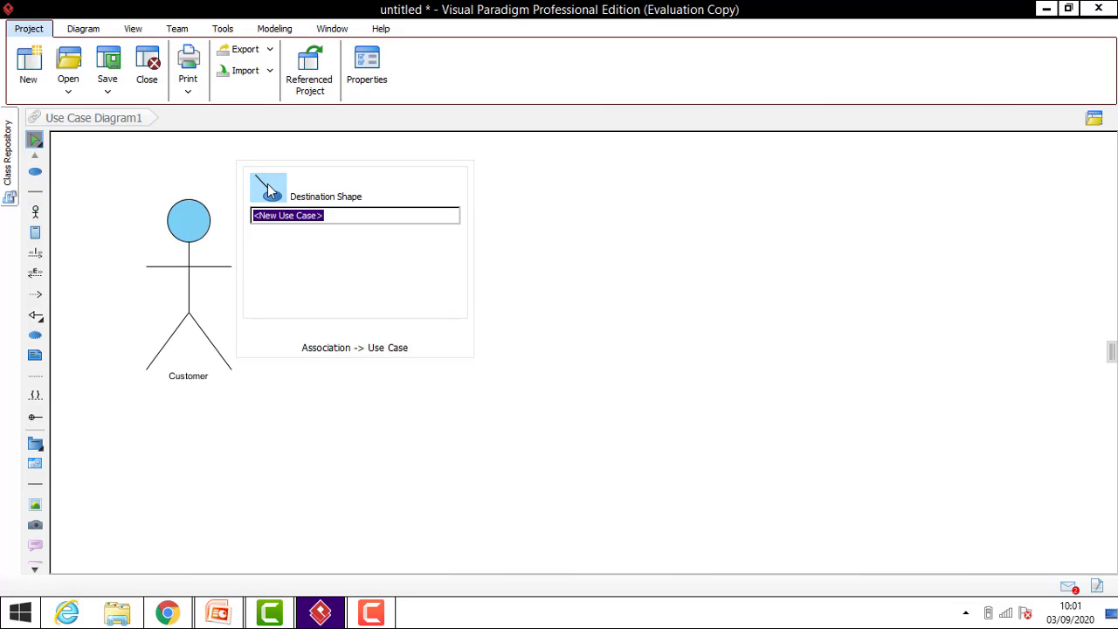
{"action": "key", "text": "Return"}
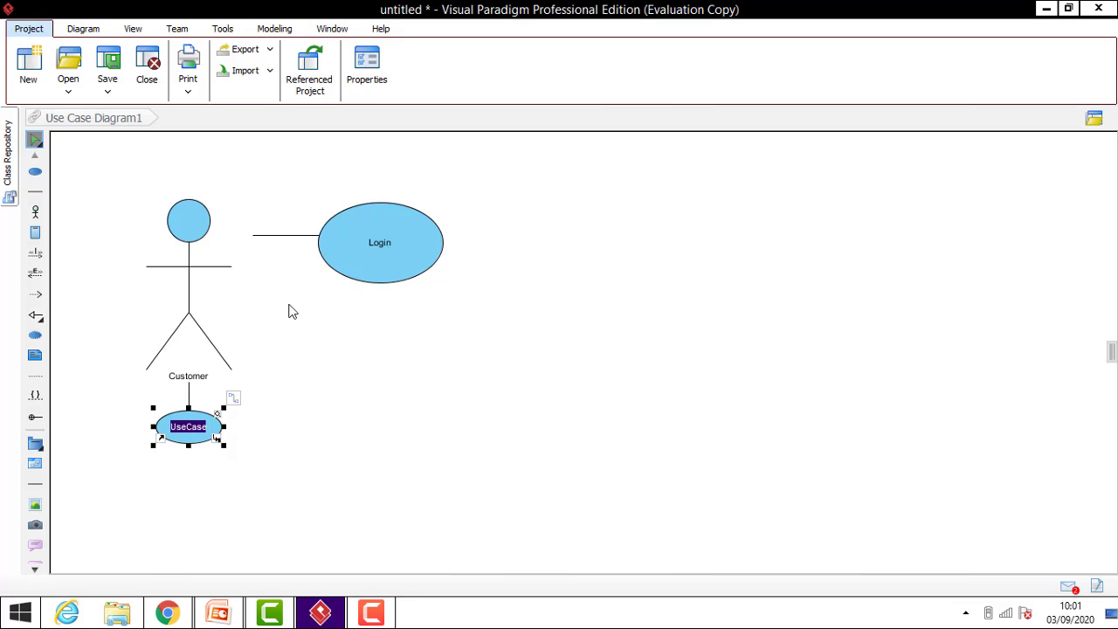
{"action": "left_click", "coordinate": [314, 437]}
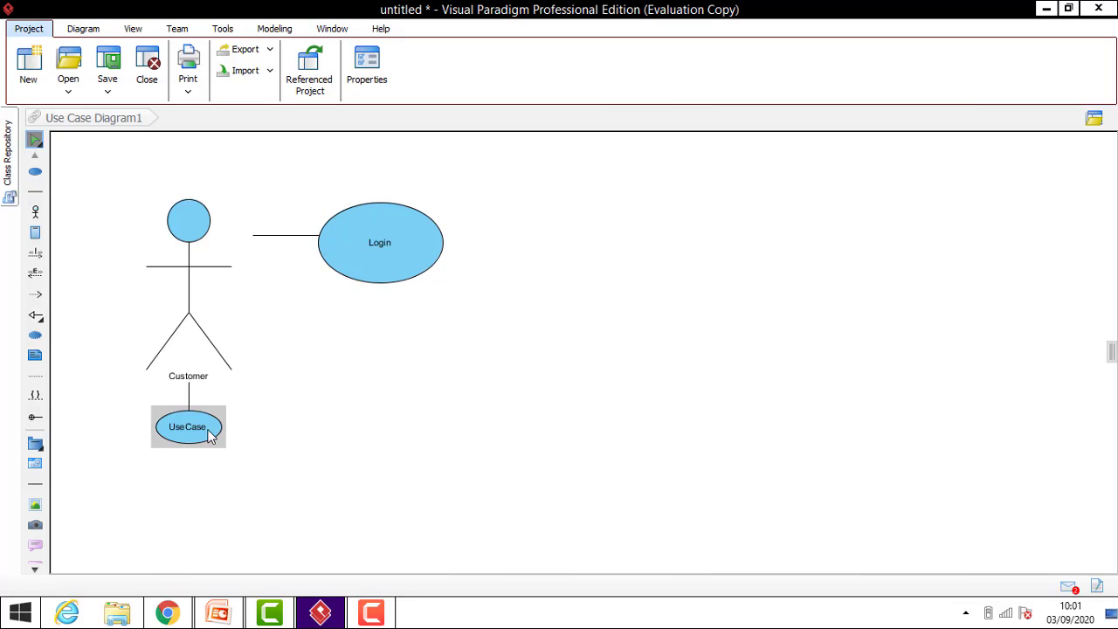
{"action": "left_click_drag", "start_coordinate": [215, 427], "coordinate": [404, 326]}
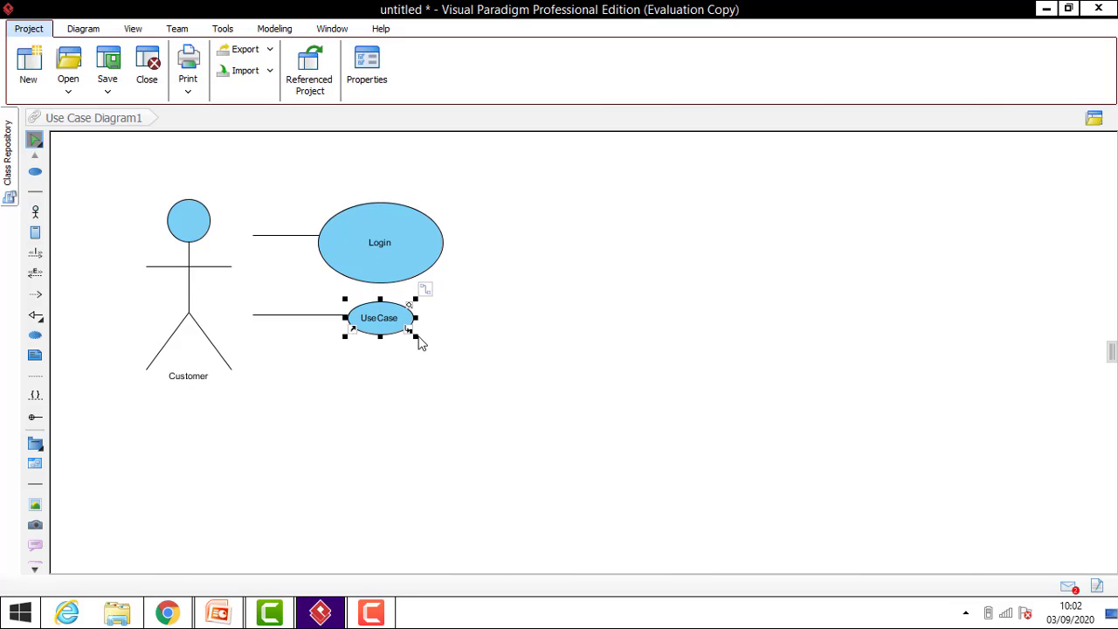
{"action": "left_click_drag", "start_coordinate": [416, 339], "coordinate": [463, 362]}
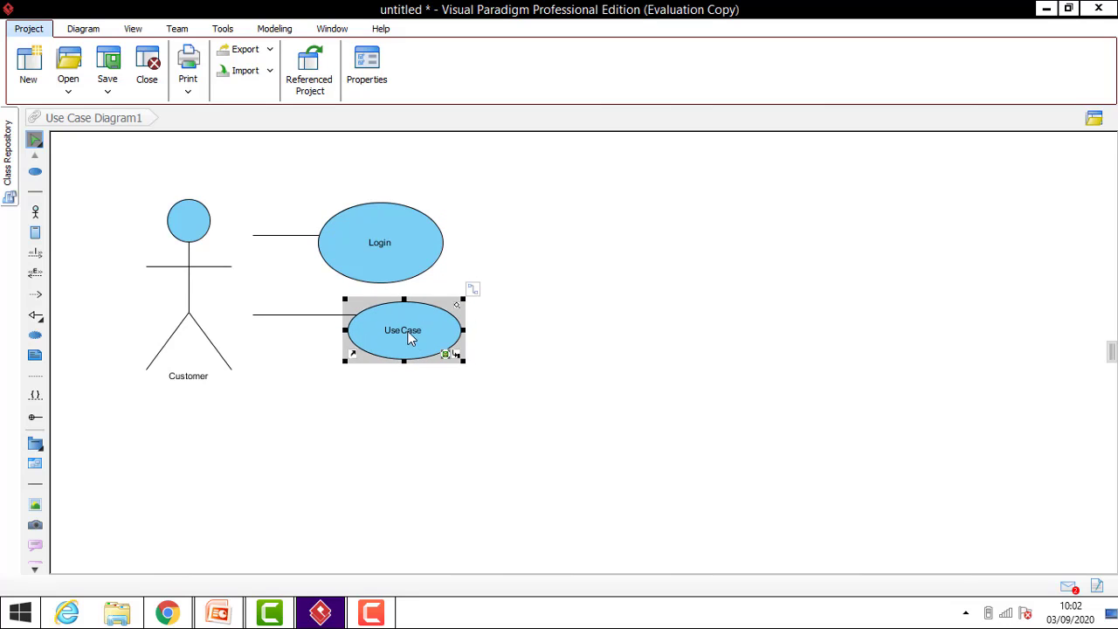
Rename the new use case as Search for the Products and line it up directly under Login
{"action": "double_click", "coordinate": [408, 336]}
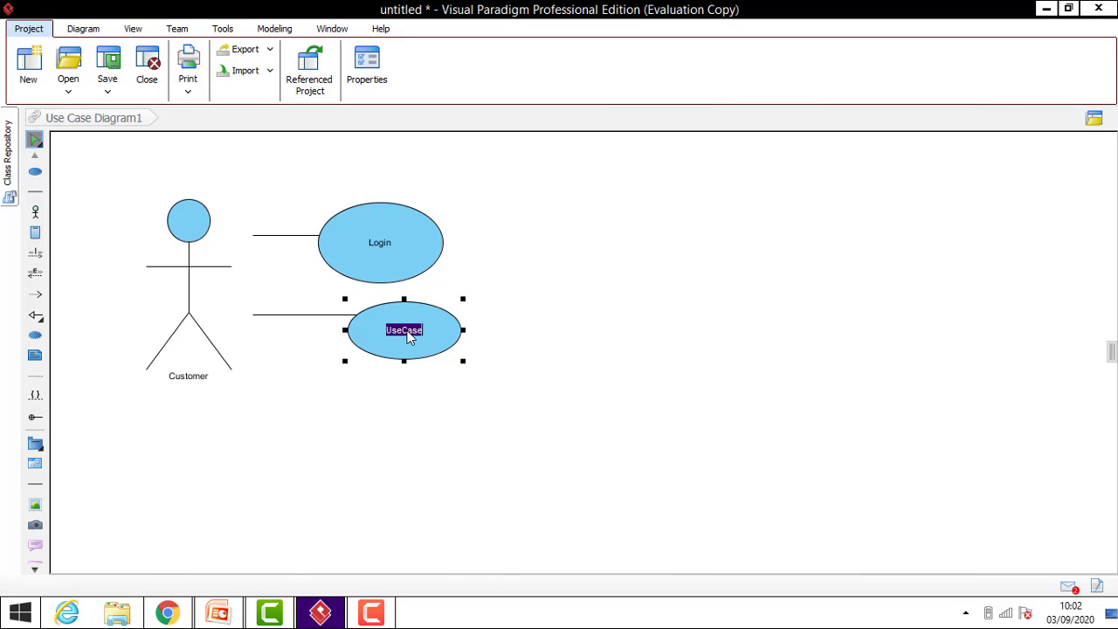
{"action": "type", "text": "arch for the Products"}
{"action": "key", "text": "Return"}
{"action": "left_click", "coordinate": [568, 372]}
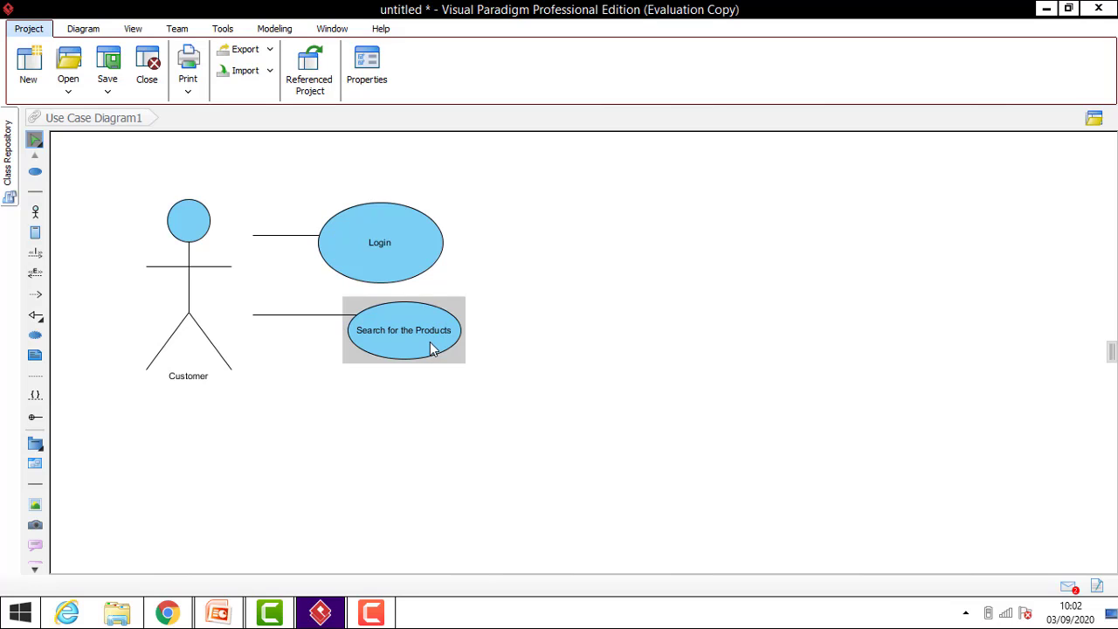
{"action": "left_click_drag", "start_coordinate": [429, 347], "coordinate": [404, 341]}
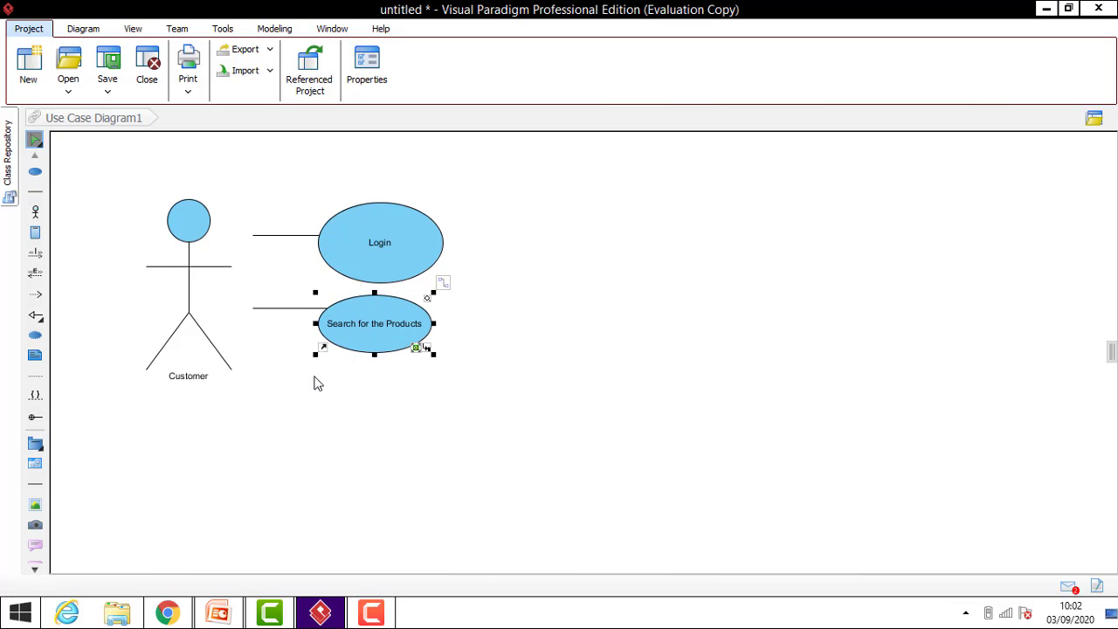
{"action": "left_click", "coordinate": [326, 403]}
Add a new use case associated with the Customer actor and name it Buy The Product
{"action": "left_click", "coordinate": [199, 245]}
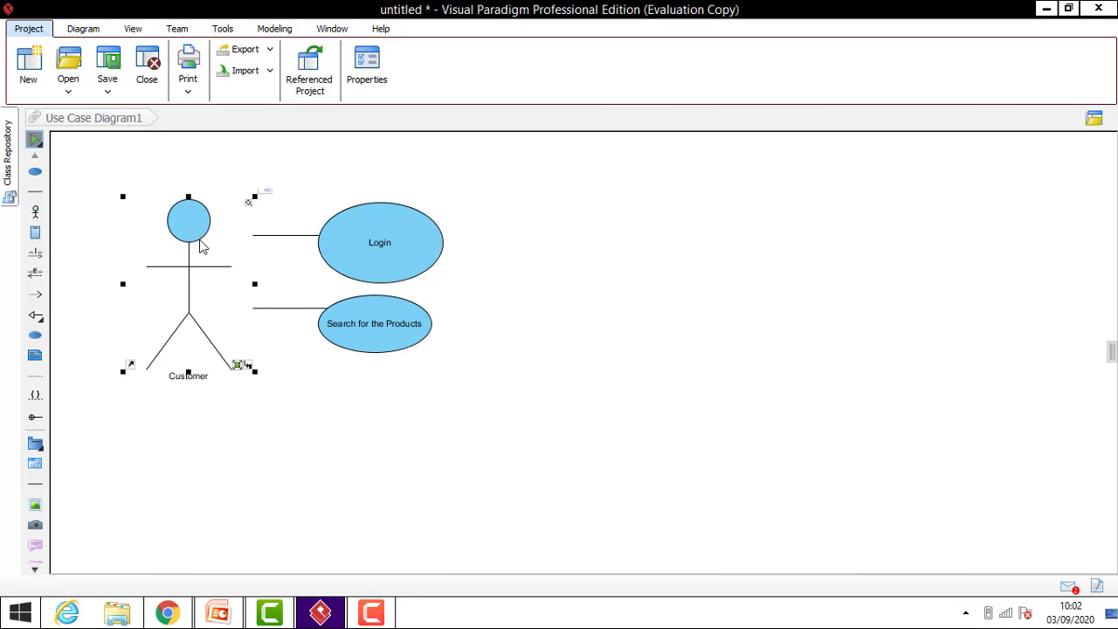
{"action": "left_click", "coordinate": [265, 187]}
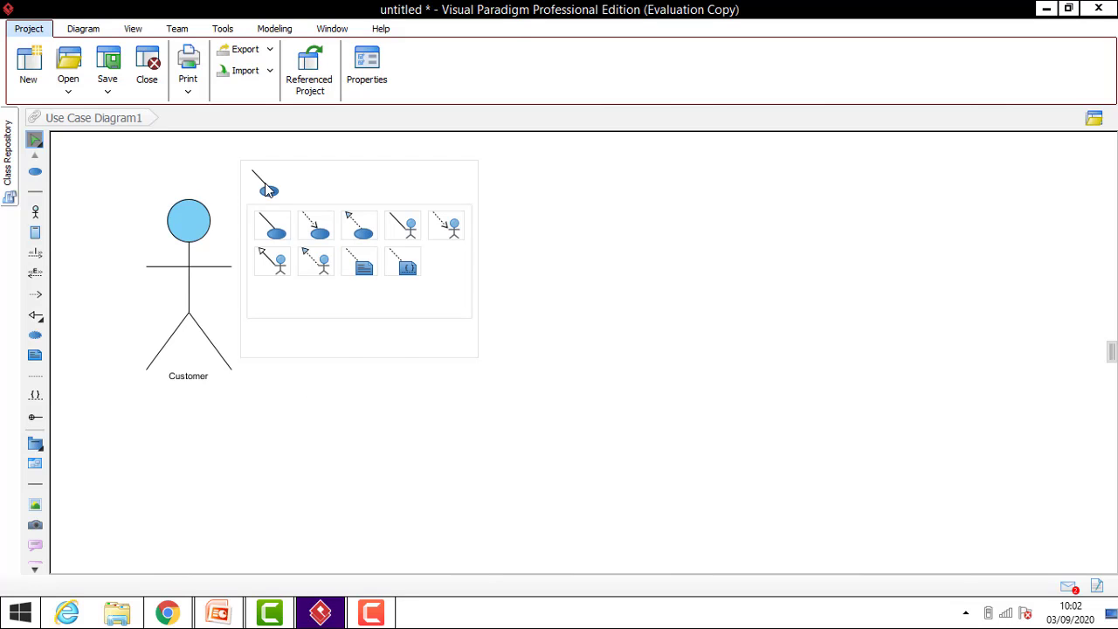
{"action": "left_click", "coordinate": [269, 227]}
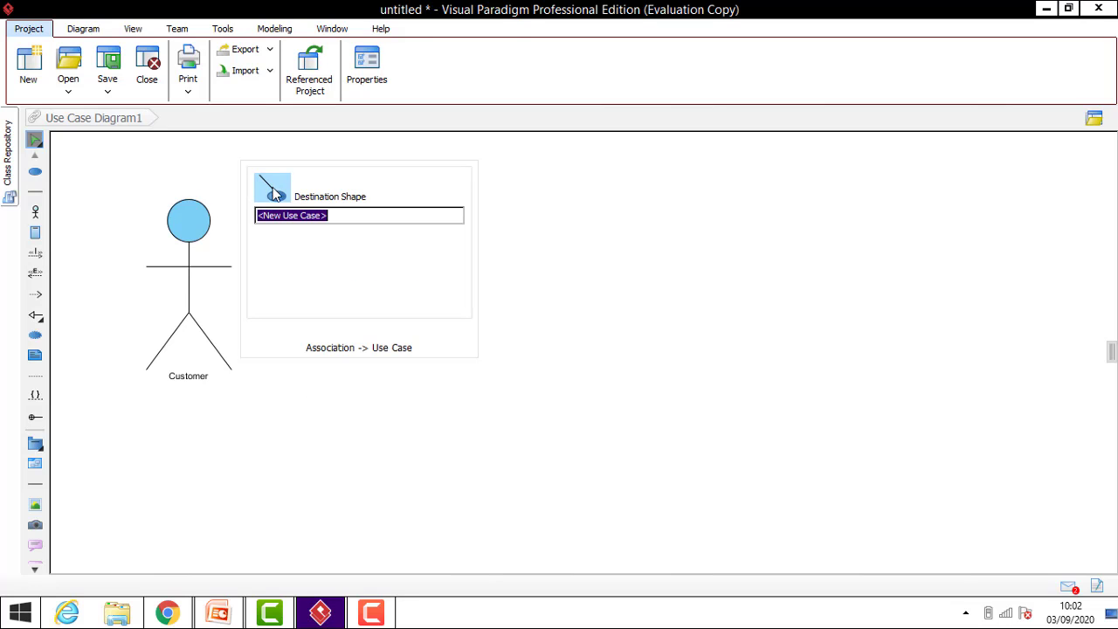
{"action": "left_click", "coordinate": [350, 349]}
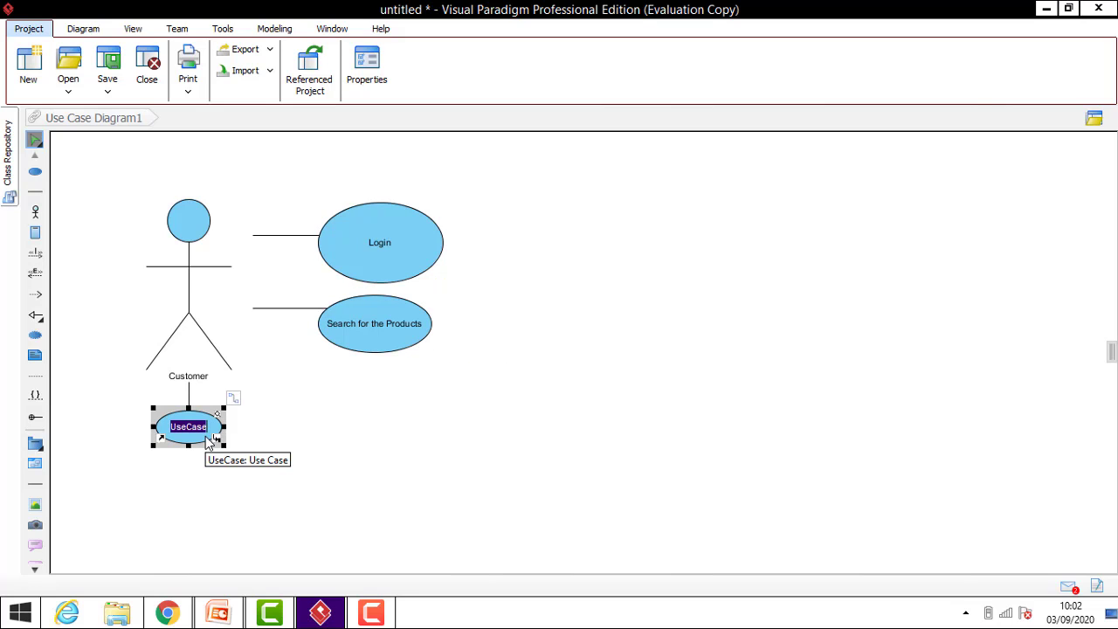
{"action": "type", "text": "Buy The"}
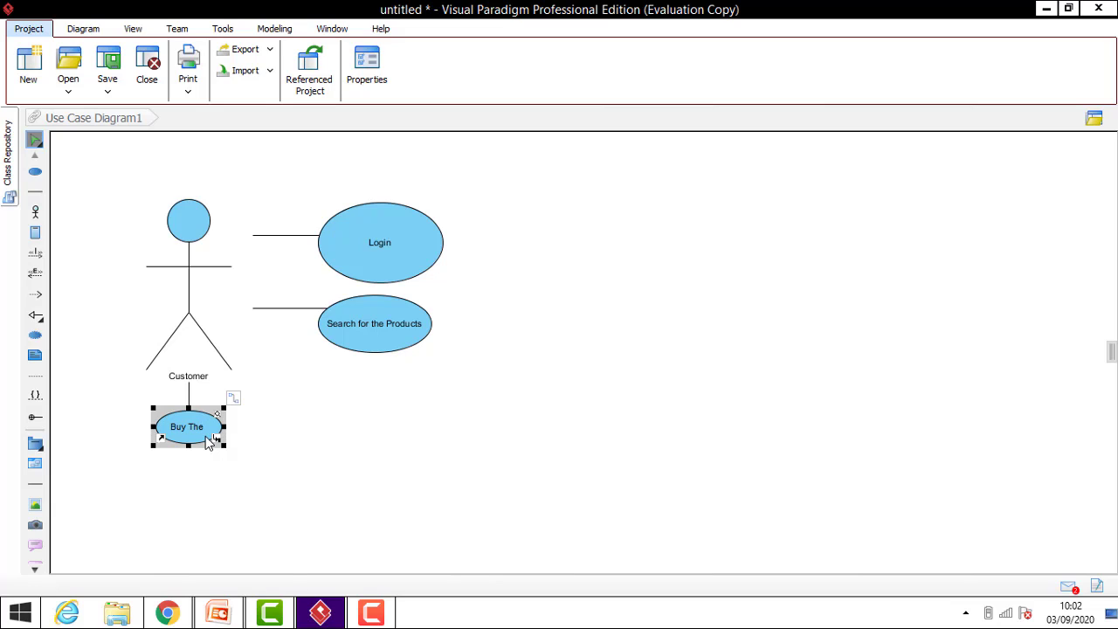
{"action": "type", "text": "Product"}
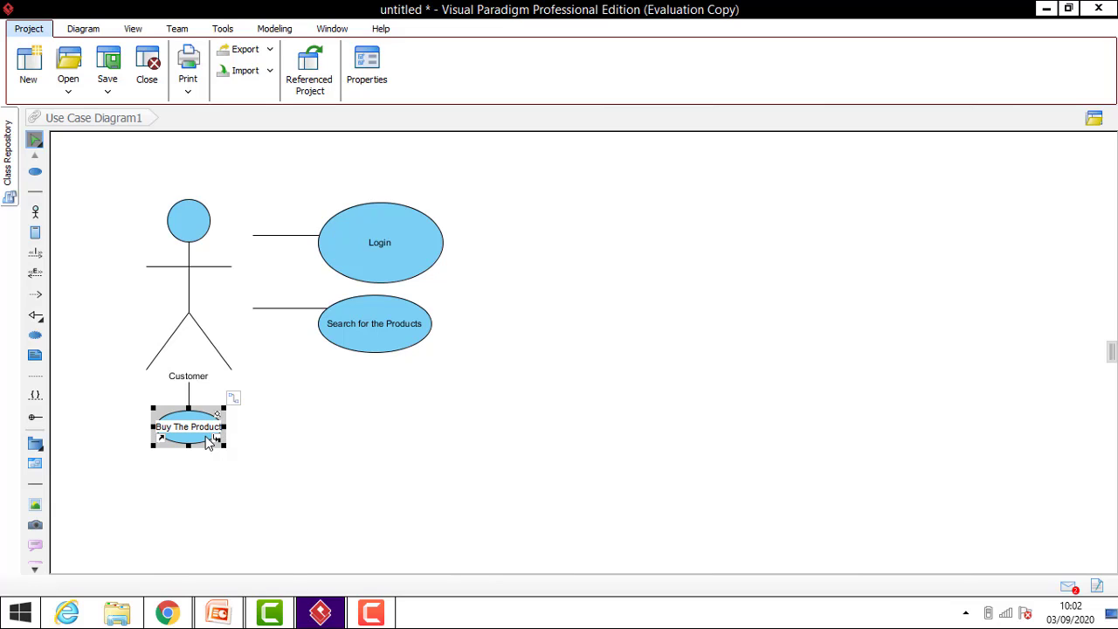
{"action": "key", "text": "Return"}
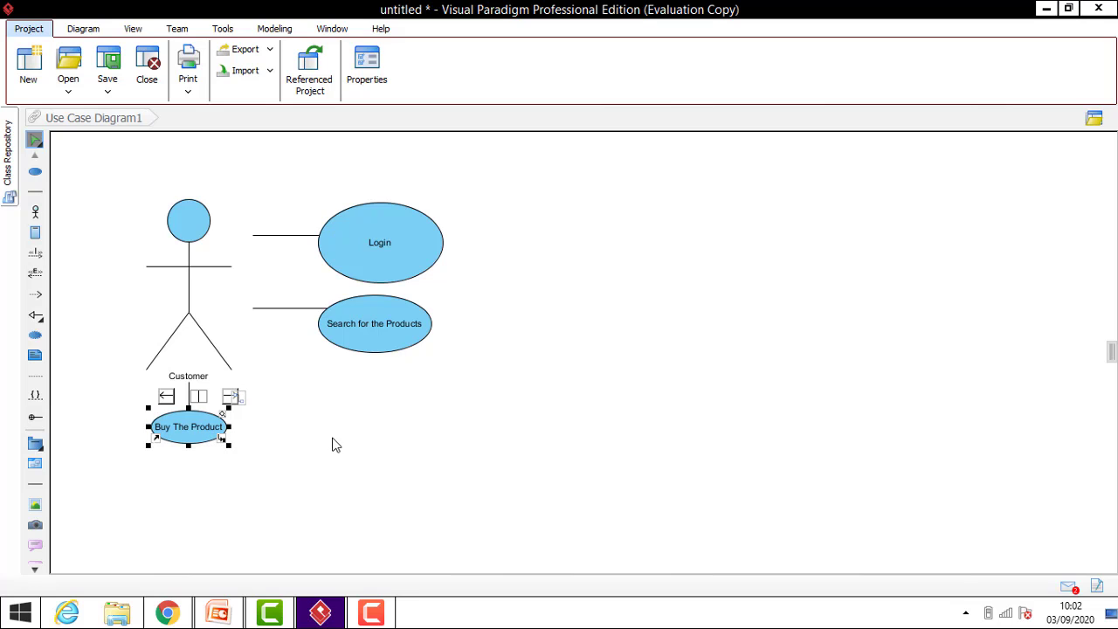
Move the Buy The Product use case beneath Search for the Products and enlarge its ellipse
{"action": "left_click", "coordinate": [234, 450]}
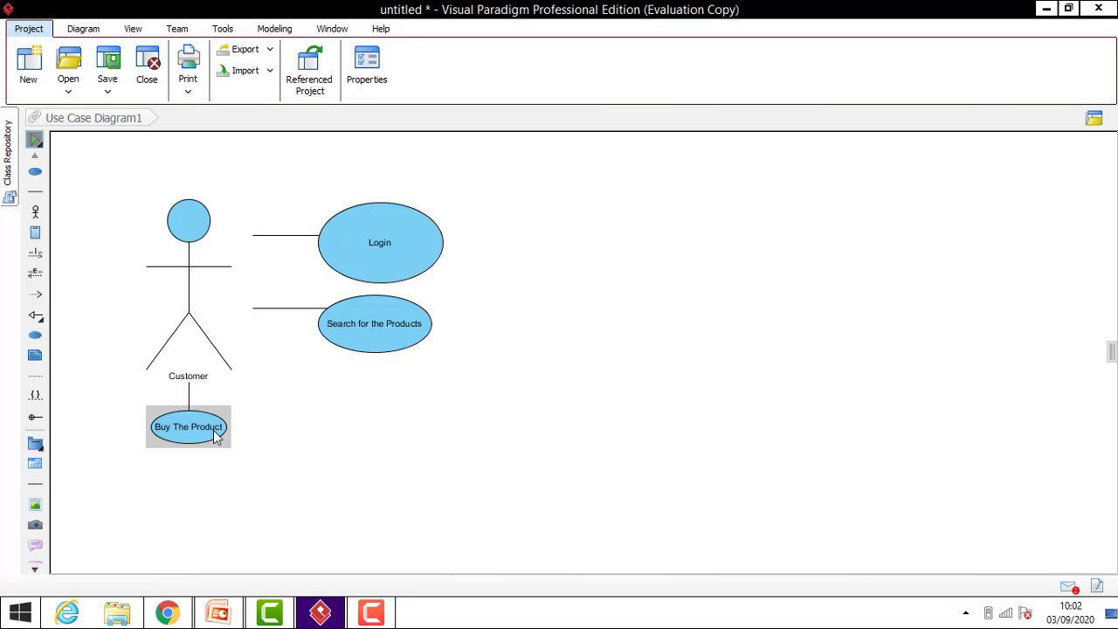
{"action": "left_click_drag", "start_coordinate": [213, 429], "coordinate": [408, 388]}
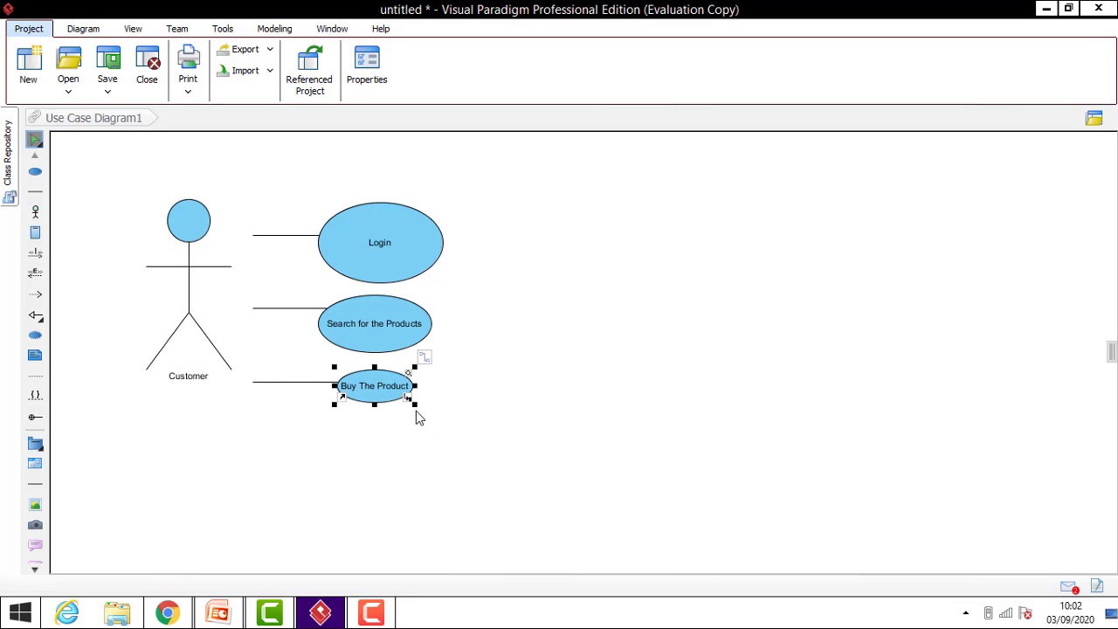
{"action": "left_click_drag", "start_coordinate": [412, 400], "coordinate": [483, 427]}
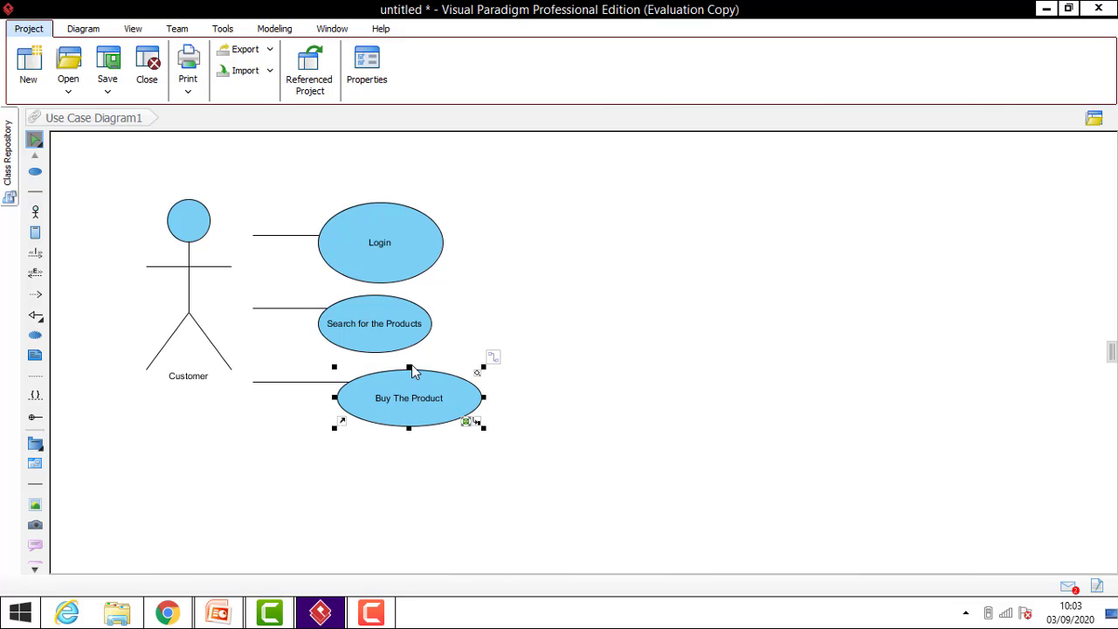
Shift Search for the Products out to the right and move Buy The Product up and left beneath Login
{"action": "left_click_drag", "start_coordinate": [411, 370], "coordinate": [535, 319]}
{"action": "left_click", "coordinate": [512, 433]}
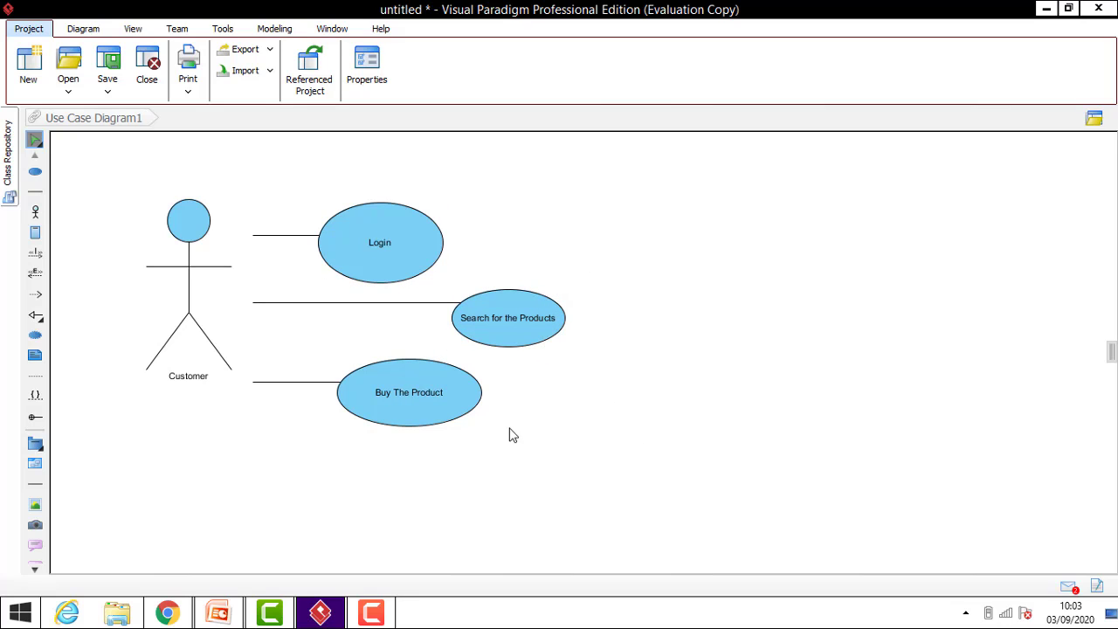
{"action": "left_click", "coordinate": [425, 402]}
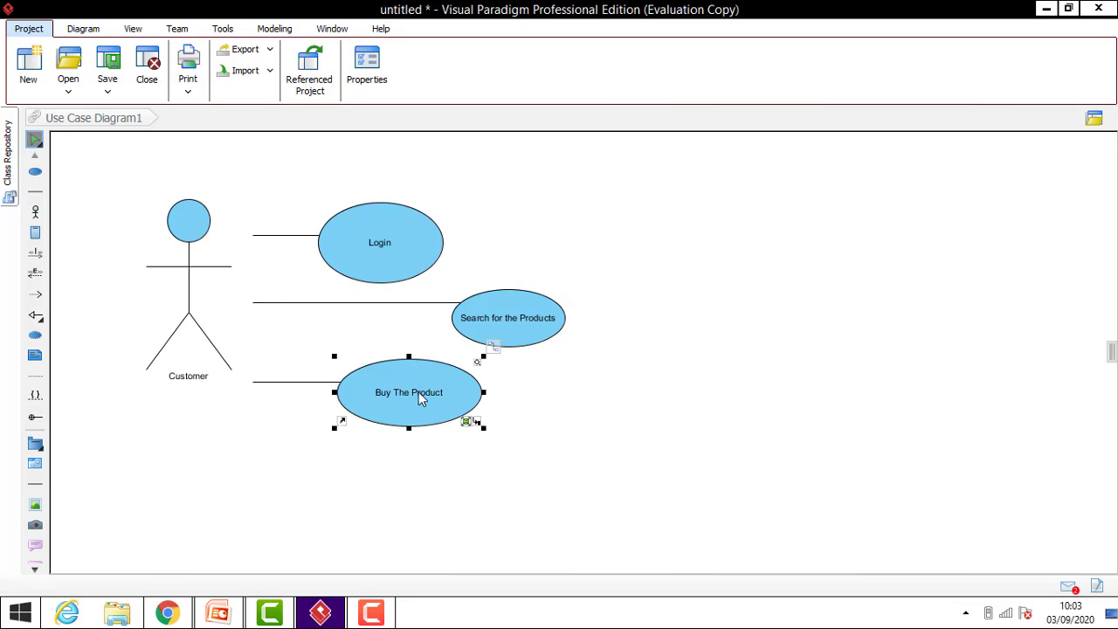
{"action": "left_click_drag", "start_coordinate": [418, 397], "coordinate": [412, 374]}
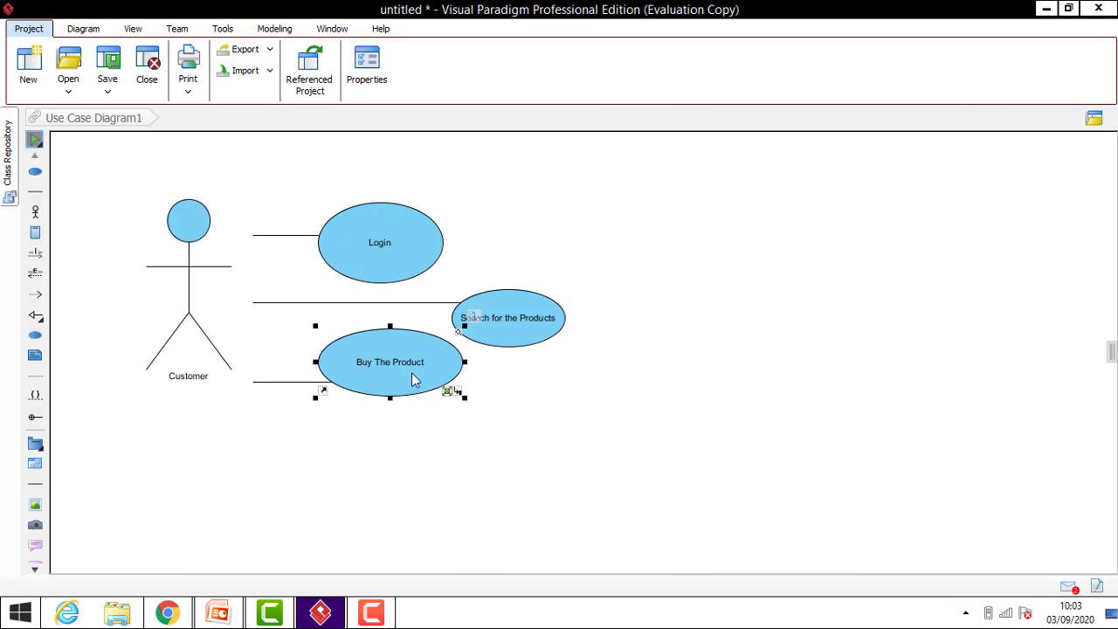
{"action": "left_click", "coordinate": [428, 432]}
{"action": "left_click", "coordinate": [318, 383]}
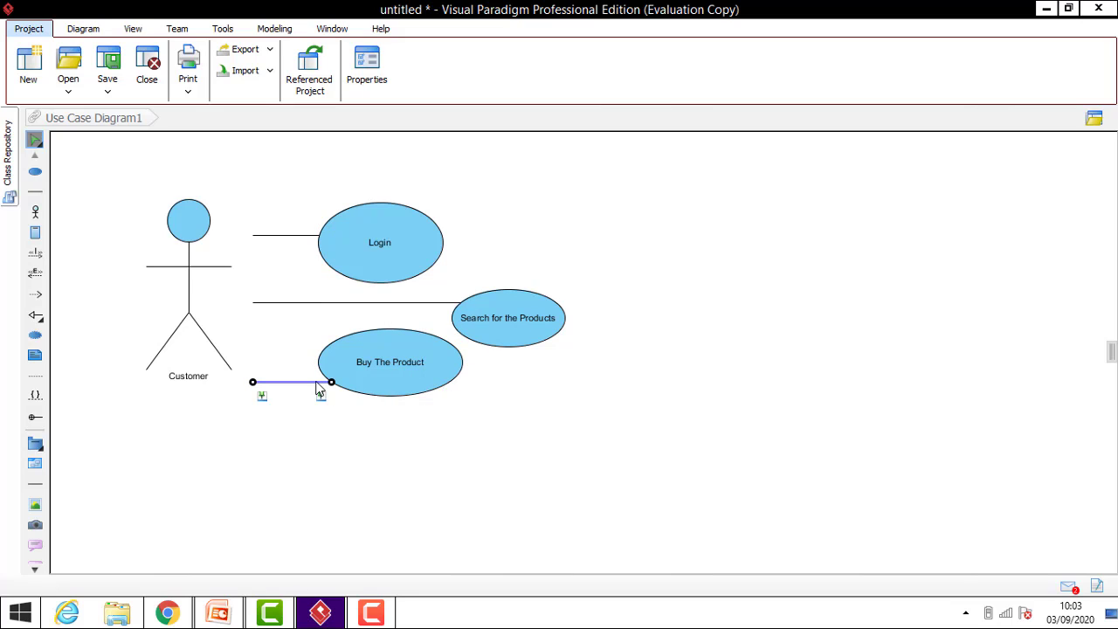
{"action": "left_click", "coordinate": [275, 374]}
{"action": "left_click", "coordinate": [425, 239]}
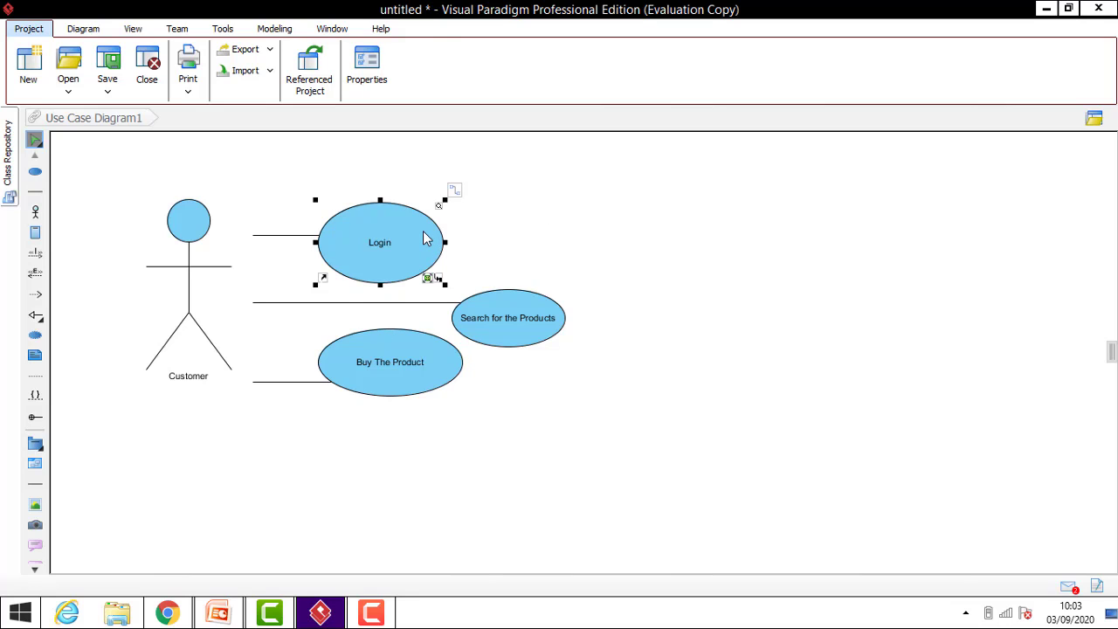
{"action": "left_click", "coordinate": [453, 189]}
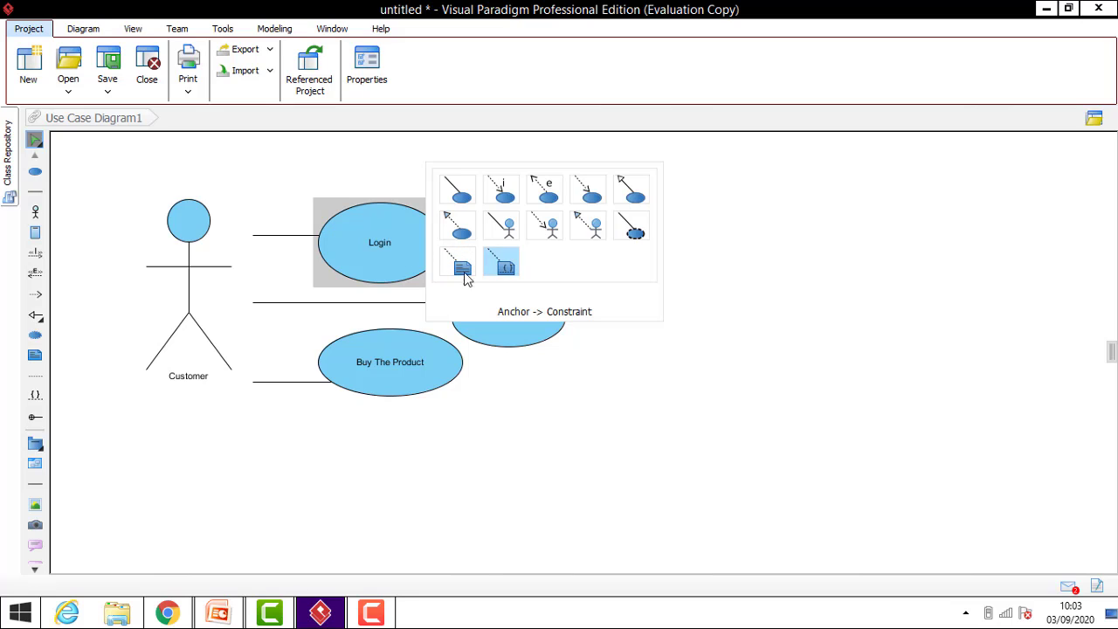
{"action": "left_click", "coordinate": [670, 414]}
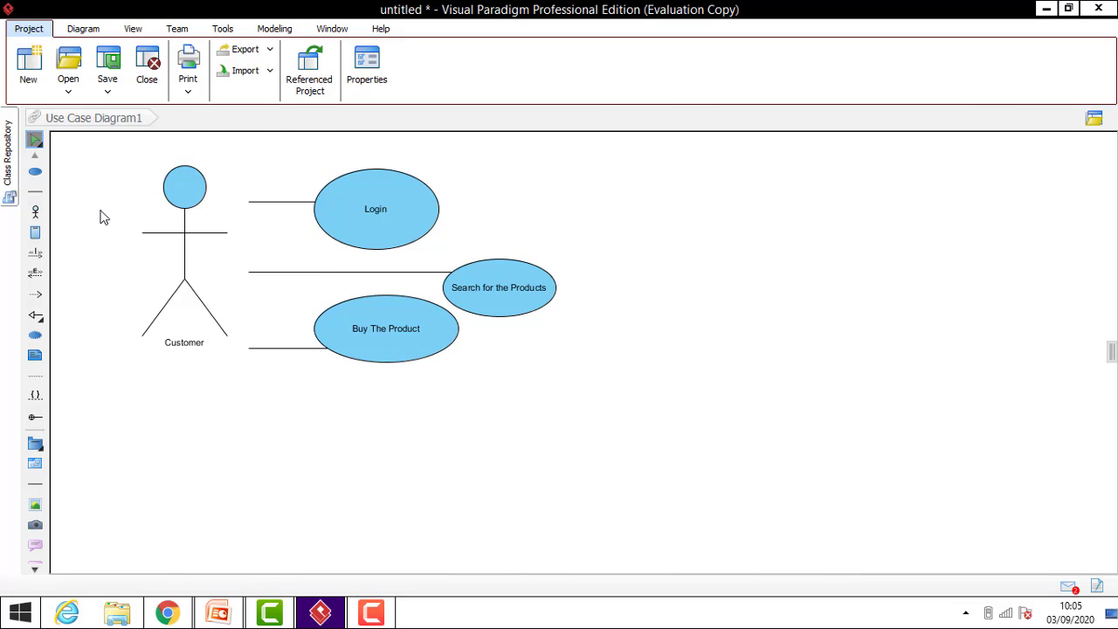
Place a package in the empty area right of the use cases and enlarge it to a big container
{"action": "left_click", "coordinate": [35, 447]}
{"action": "key", "text": "Escape"}
{"action": "left_click", "coordinate": [35, 443]}
{"action": "left_click", "coordinate": [666, 209]}
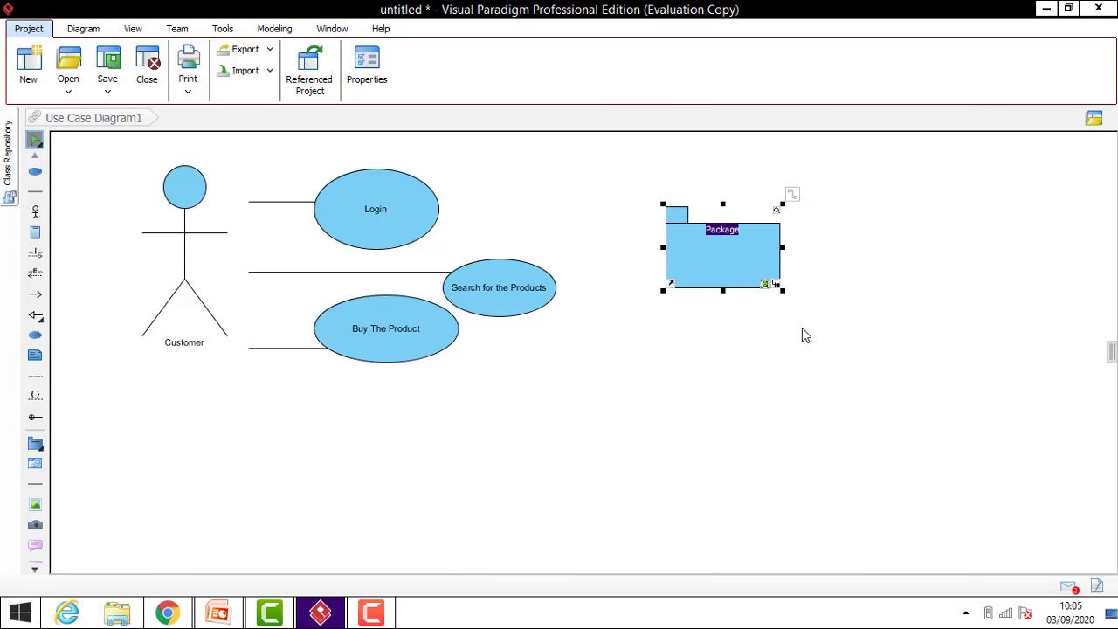
{"action": "left_click_drag", "start_coordinate": [784, 294], "coordinate": [1059, 535]}
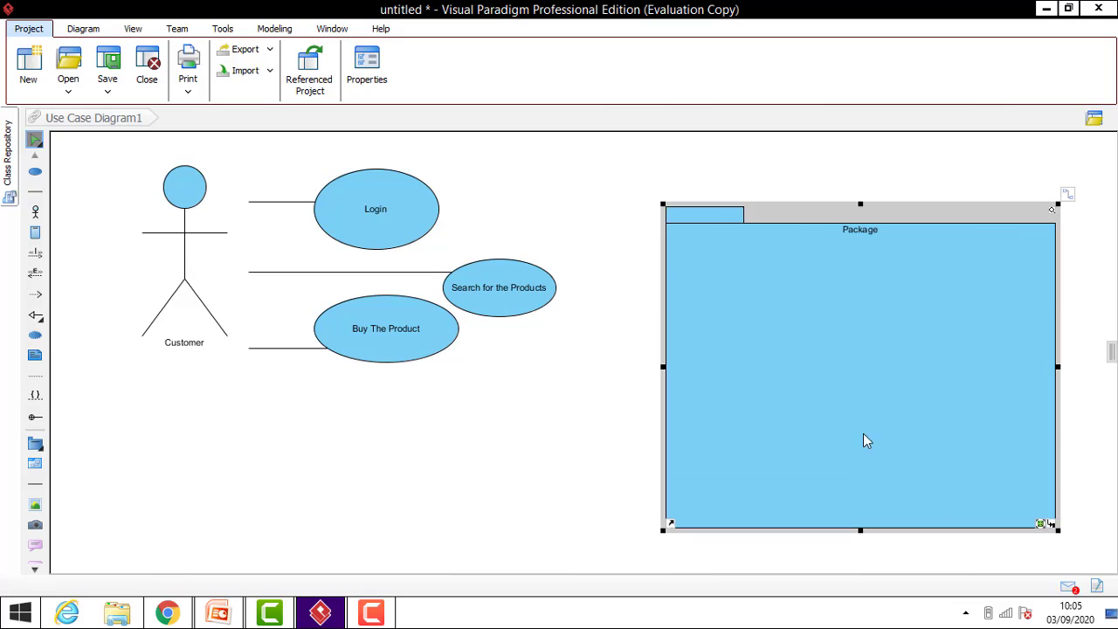
Move the package up beside the use cases, then widen it and extend it downward
{"action": "left_click_drag", "start_coordinate": [846, 414], "coordinate": [756, 347]}
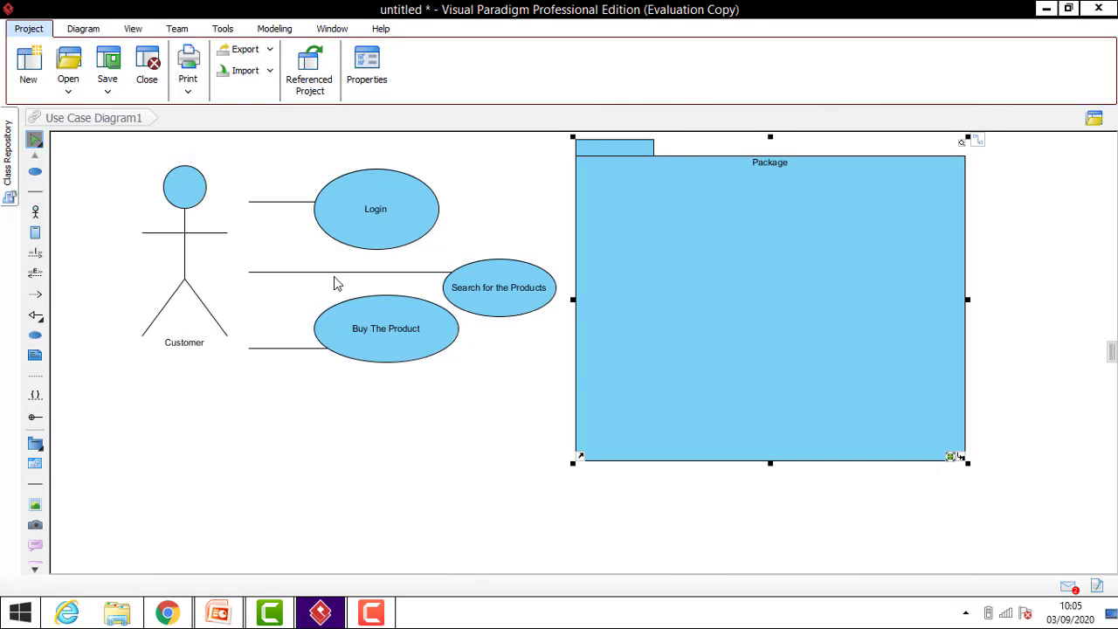
{"action": "left_click_drag", "start_coordinate": [965, 300], "coordinate": [1023, 309]}
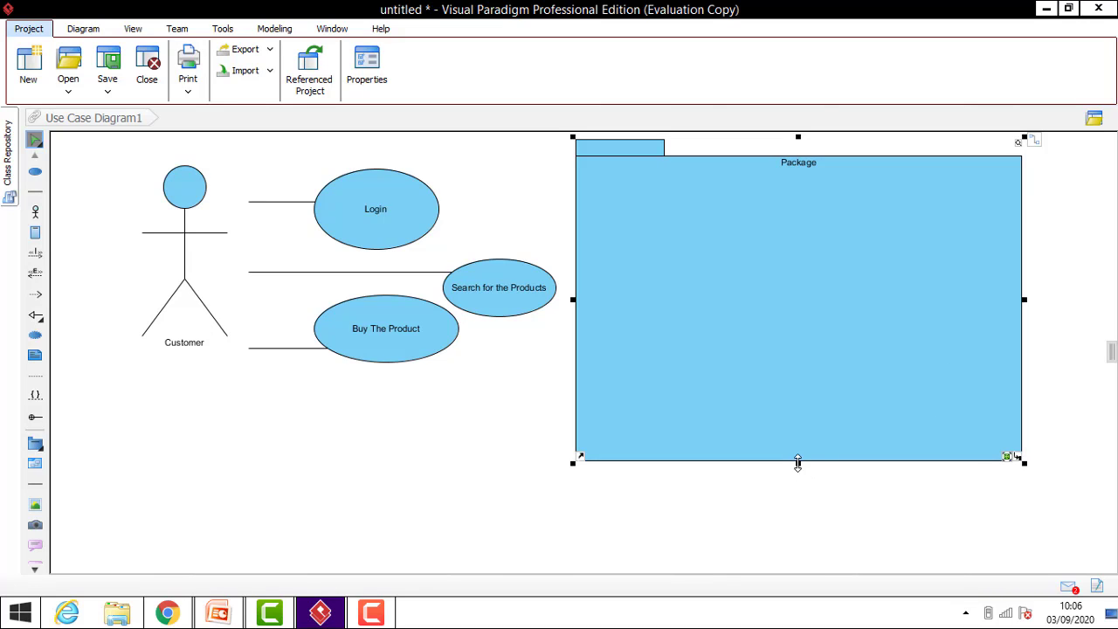
{"action": "left_click_drag", "start_coordinate": [800, 469], "coordinate": [802, 572]}
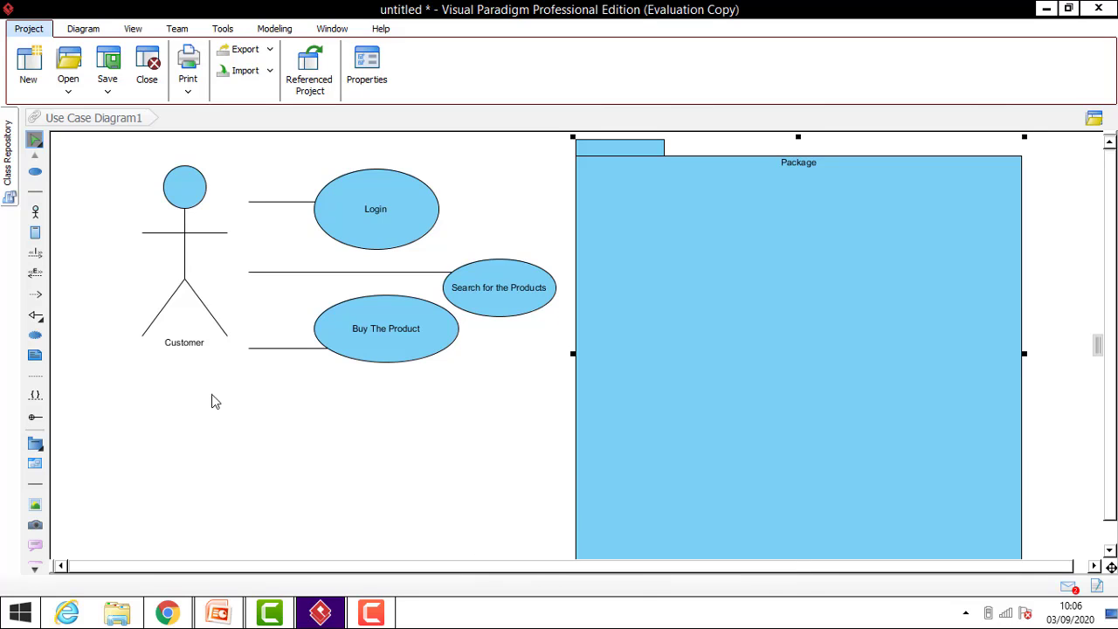
Move the Customer actor, all three use cases and their association lines together into the package
{"action": "left_click_drag", "start_coordinate": [79, 147], "coordinate": [562, 405]}
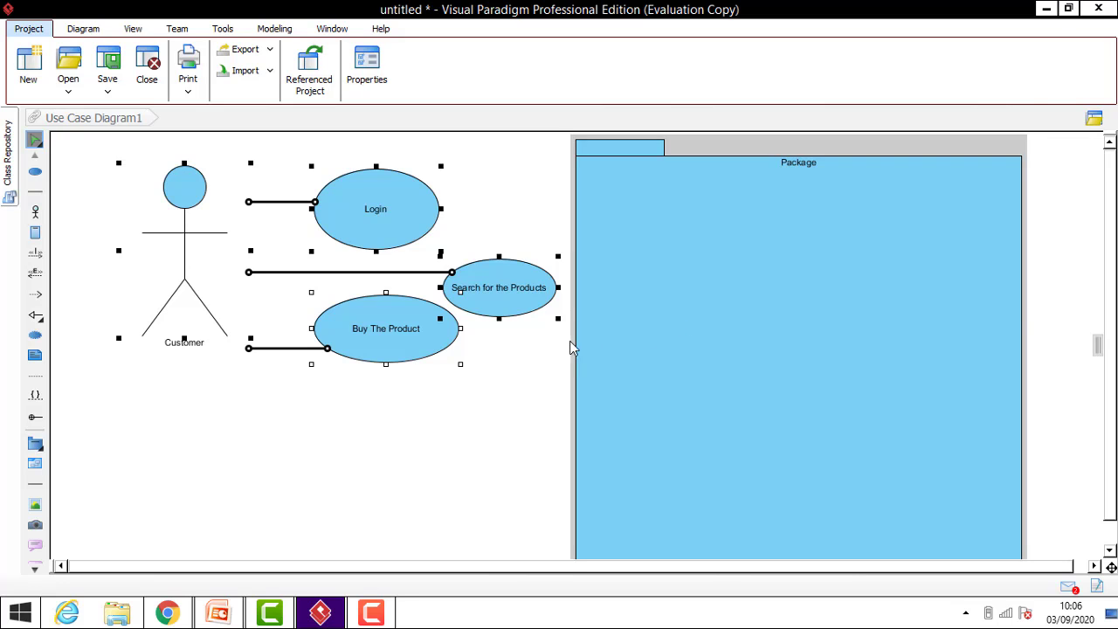
{"action": "left_click_drag", "start_coordinate": [408, 345], "coordinate": [861, 365]}
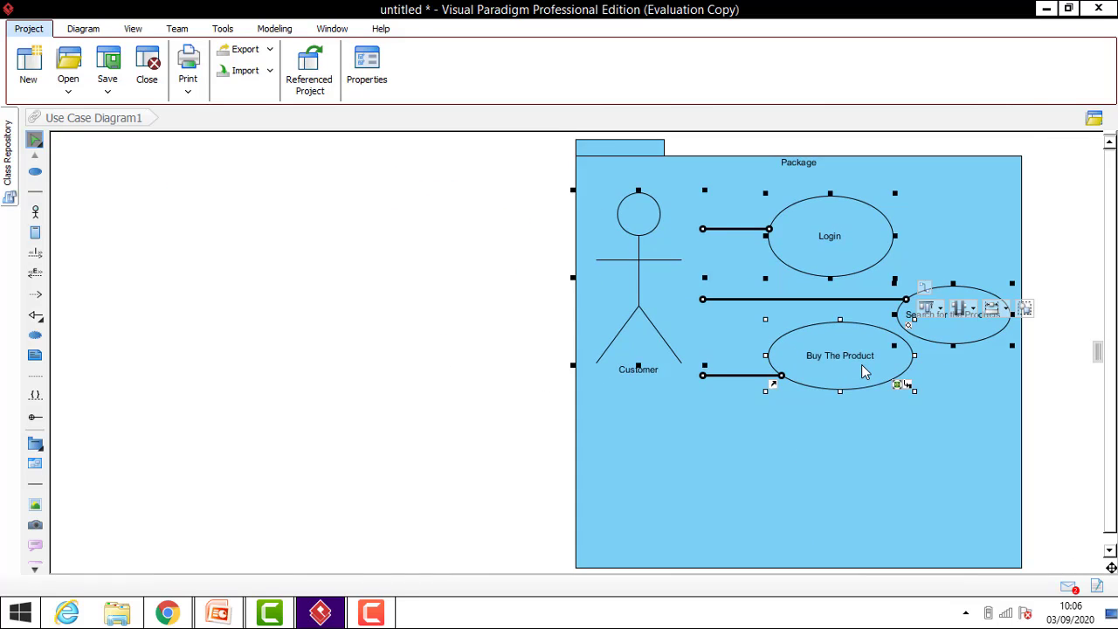
{"action": "left_click", "coordinate": [402, 424]}
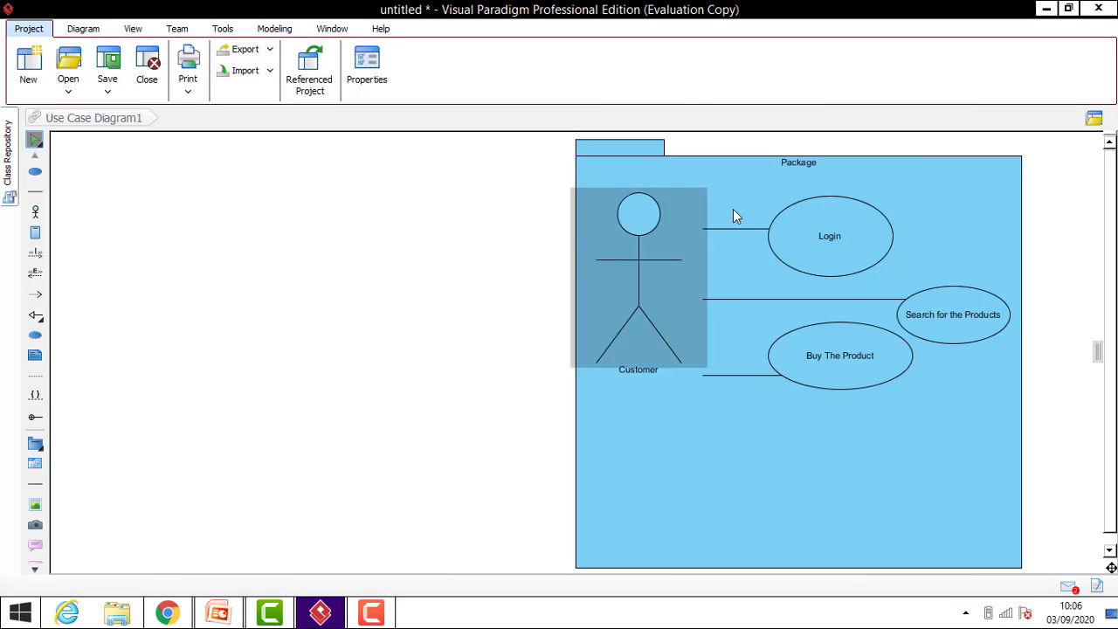
{"action": "left_click", "coordinate": [782, 169]}
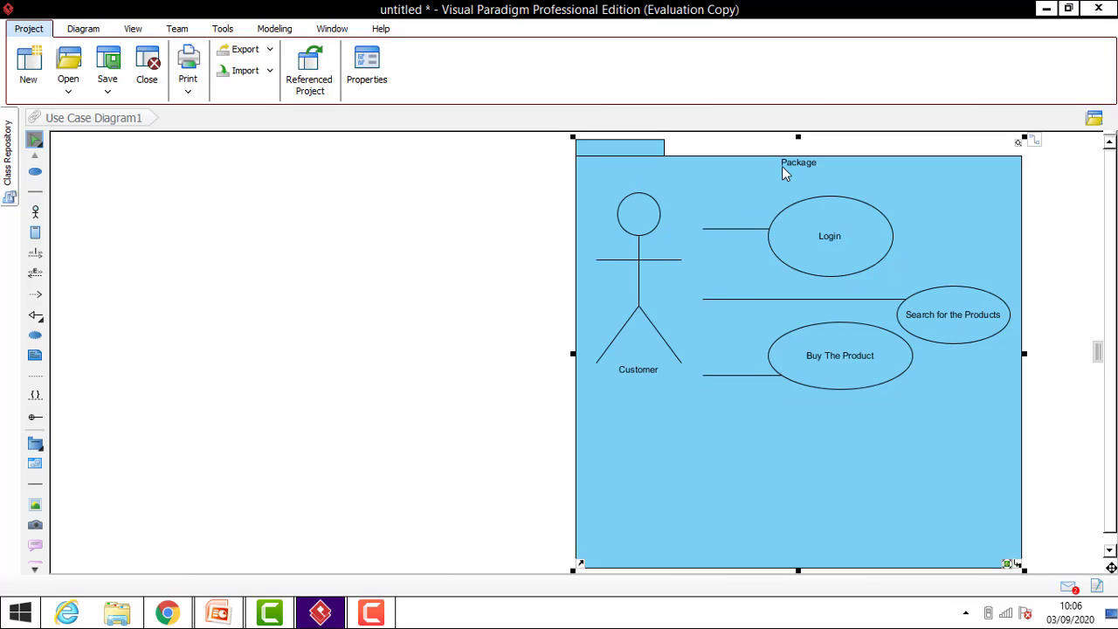
{"action": "double_click", "coordinate": [792, 165]}
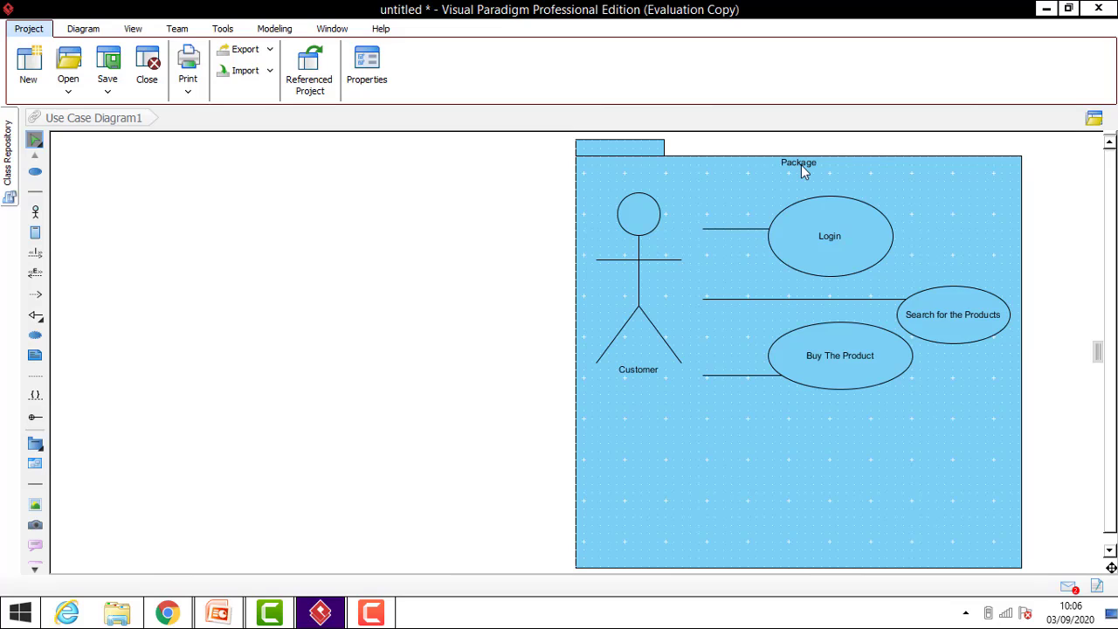
{"action": "double_click", "coordinate": [800, 165]}
{"action": "left_click", "coordinate": [714, 166]}
{"action": "double_click", "coordinate": [784, 164]}
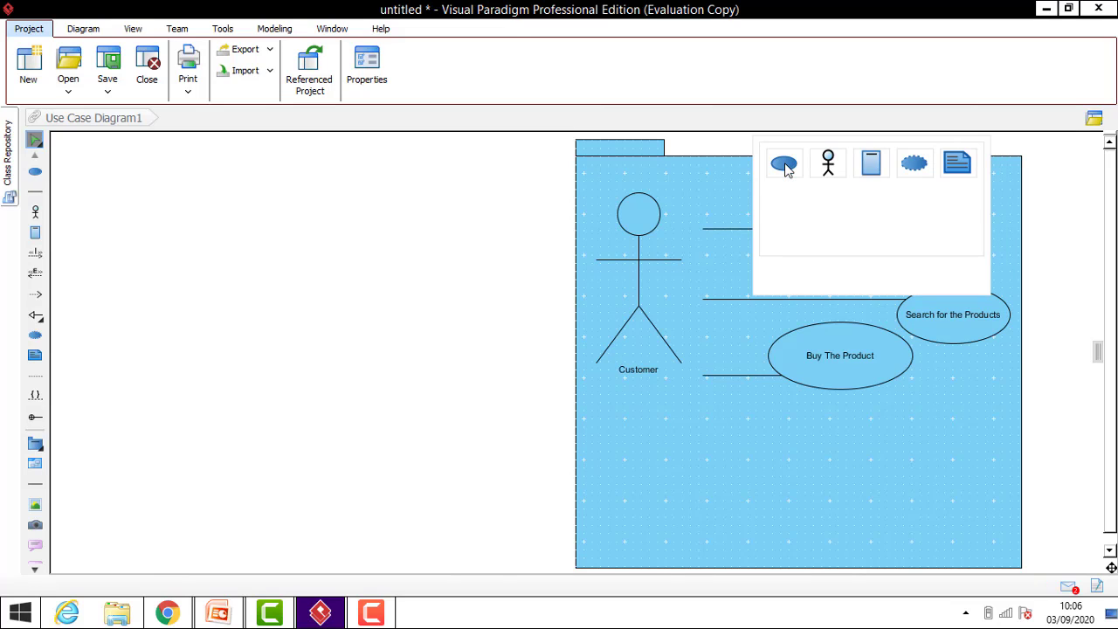
{"action": "double_click", "coordinate": [620, 138]}
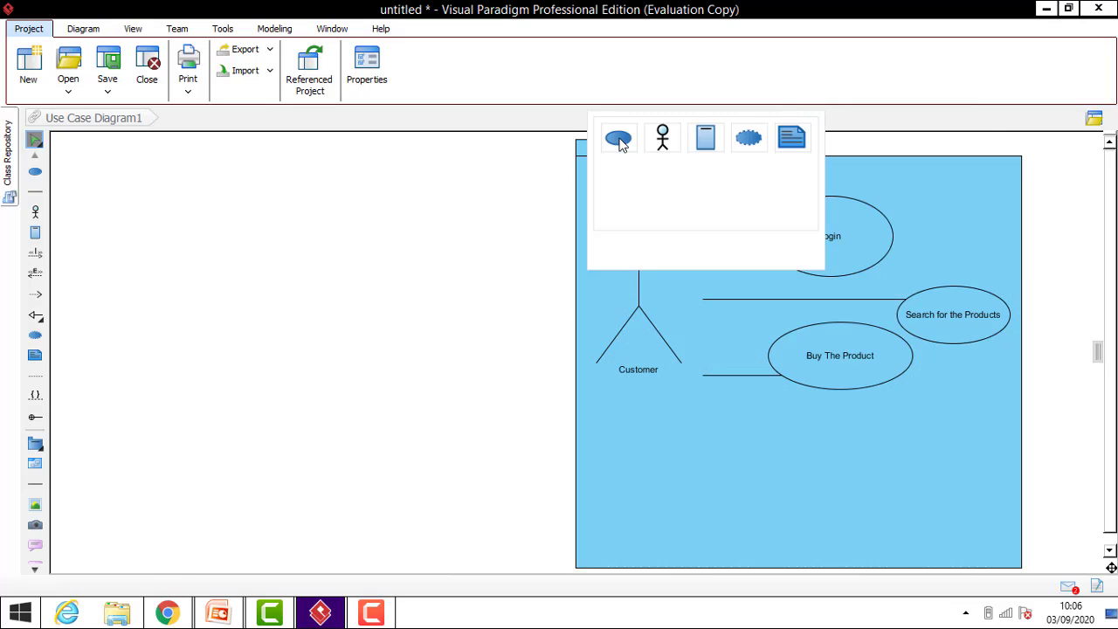
{"action": "left_click", "coordinate": [488, 231]}
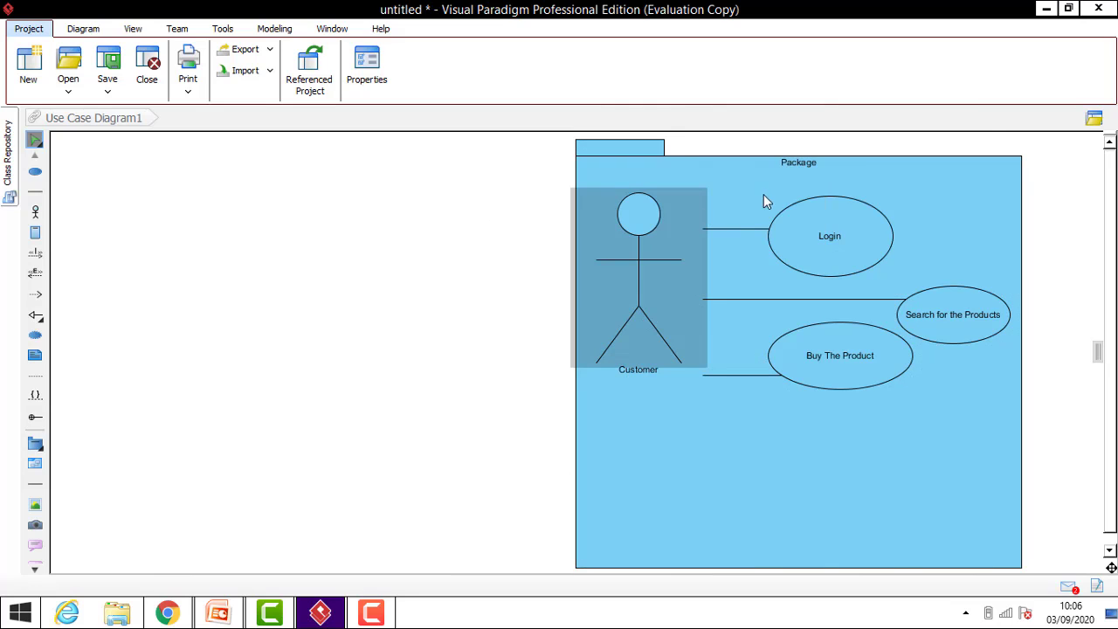
Rename the package as Customer Order System in its specification
{"action": "left_click", "coordinate": [724, 420]}
{"action": "right_click", "coordinate": [725, 422]}
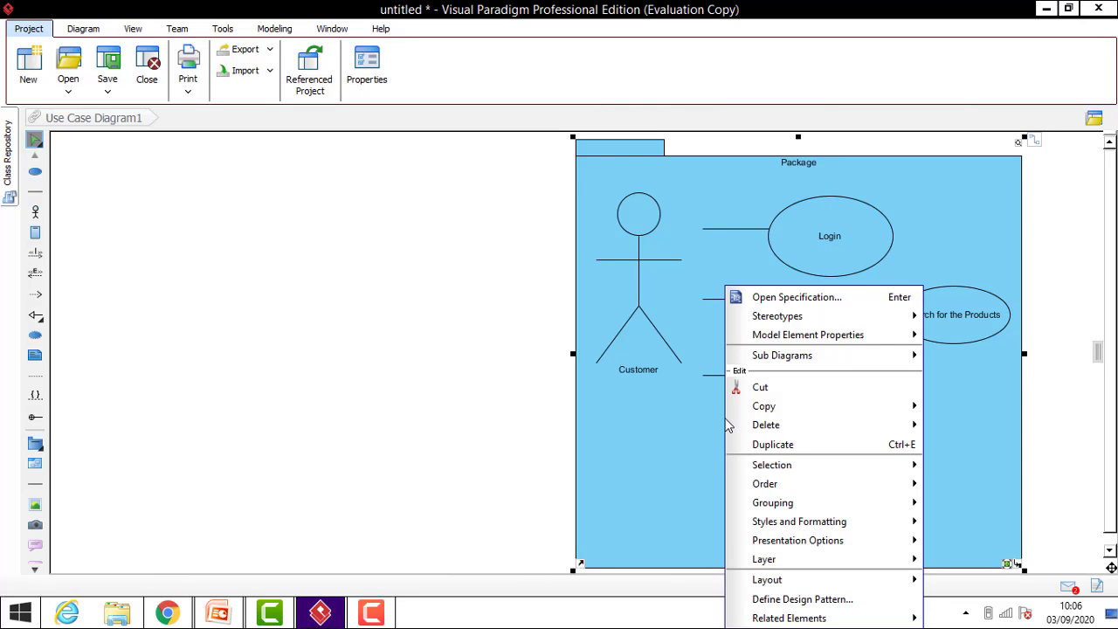
{"action": "left_click", "coordinate": [772, 301]}
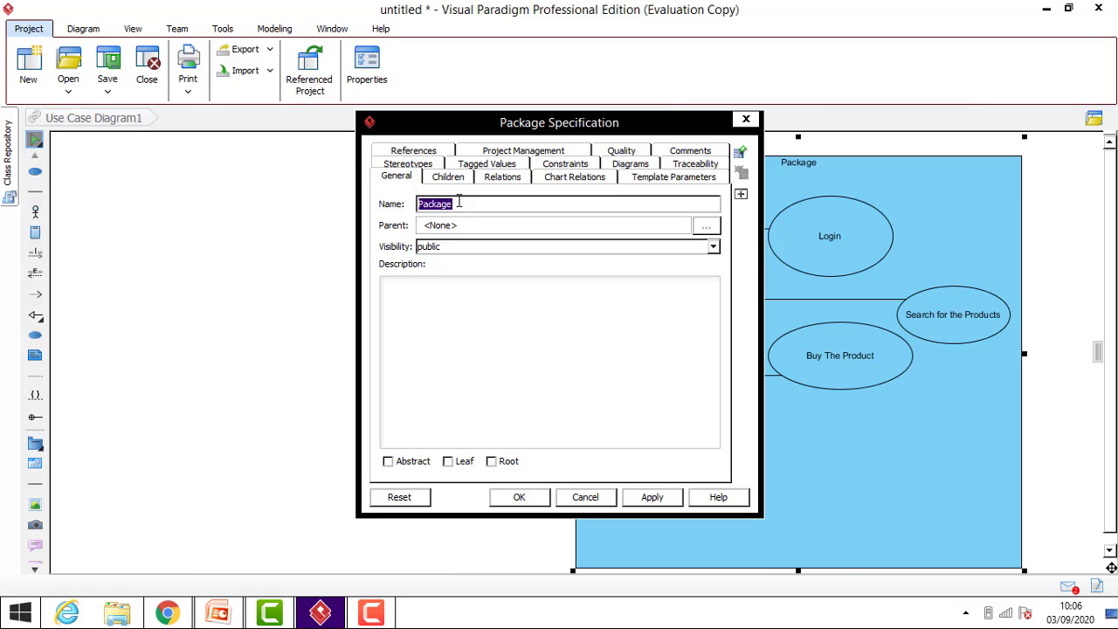
{"action": "type", "text": "C"}
{"action": "type", "text": "ustomer Order System"}
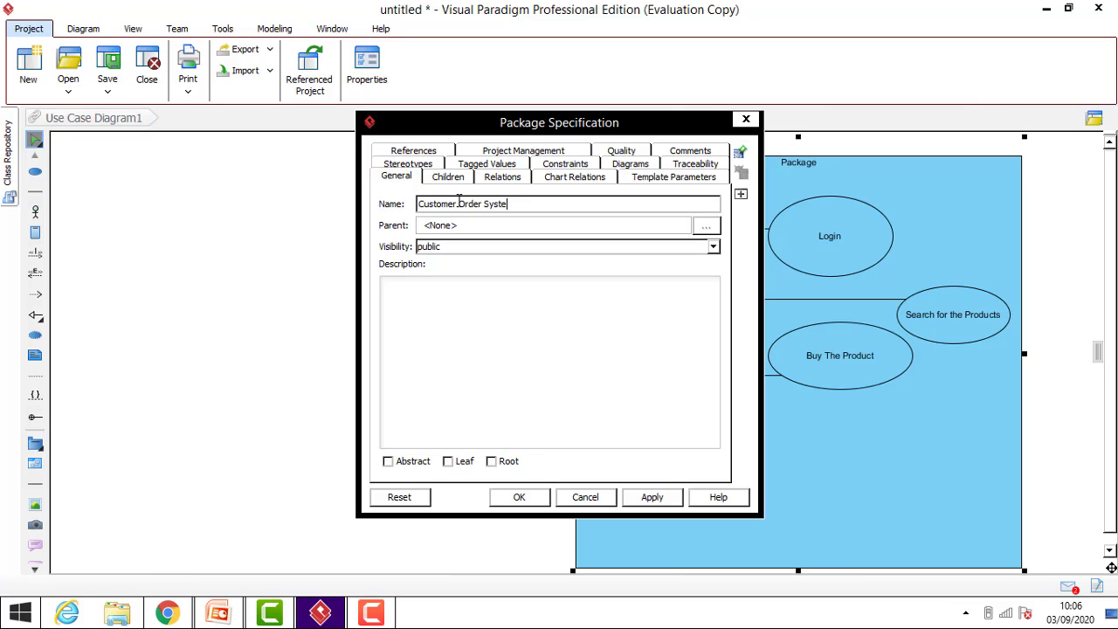
{"action": "left_click", "coordinate": [646, 497]}
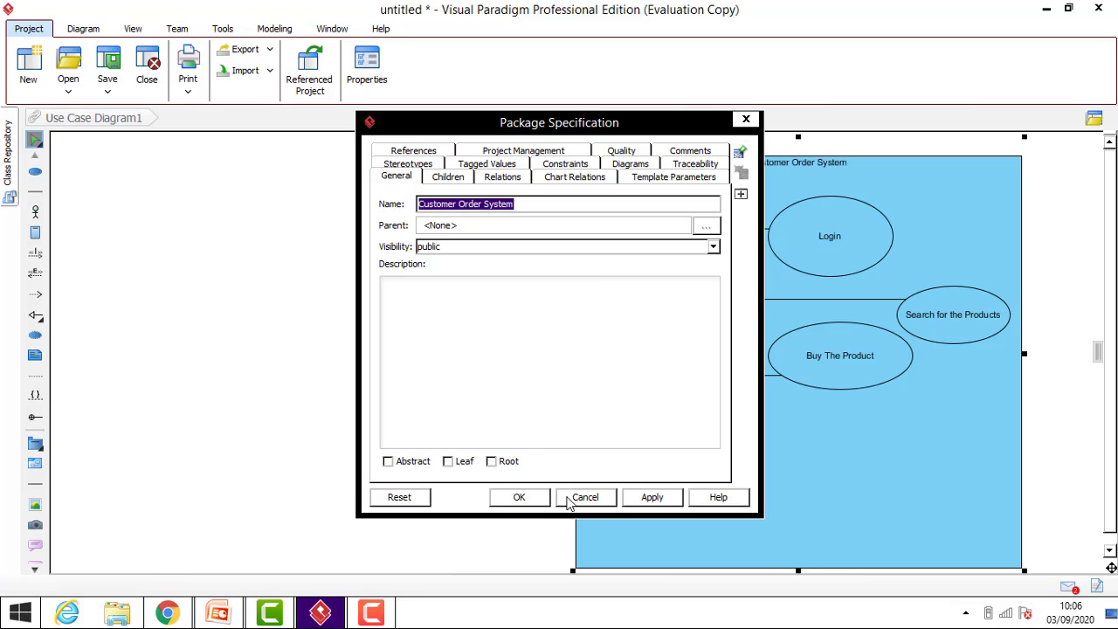
{"action": "left_click", "coordinate": [521, 504]}
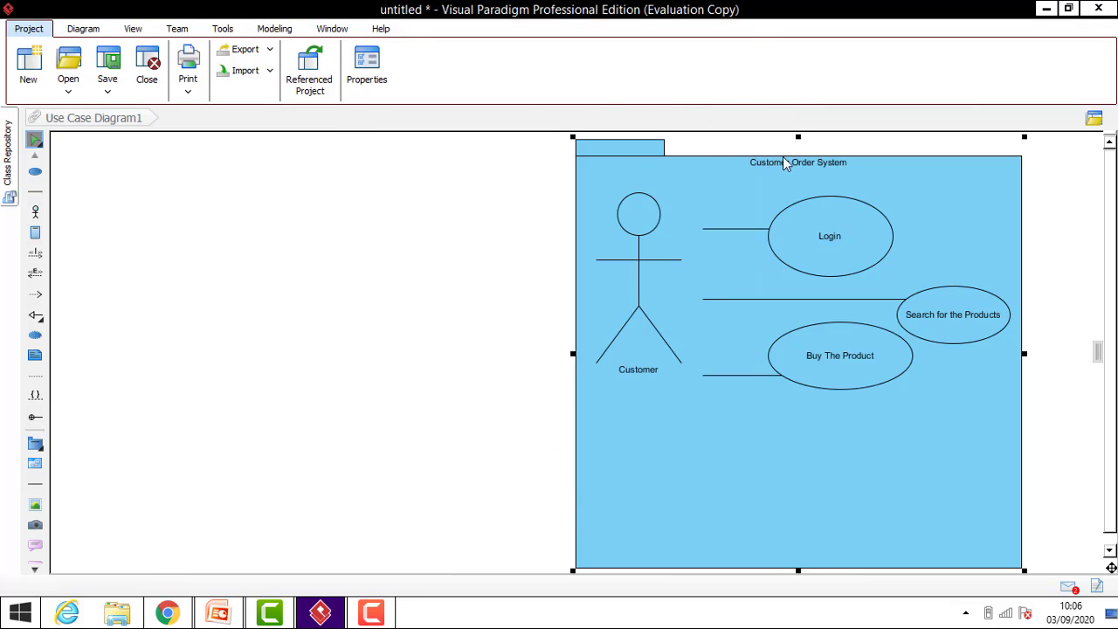